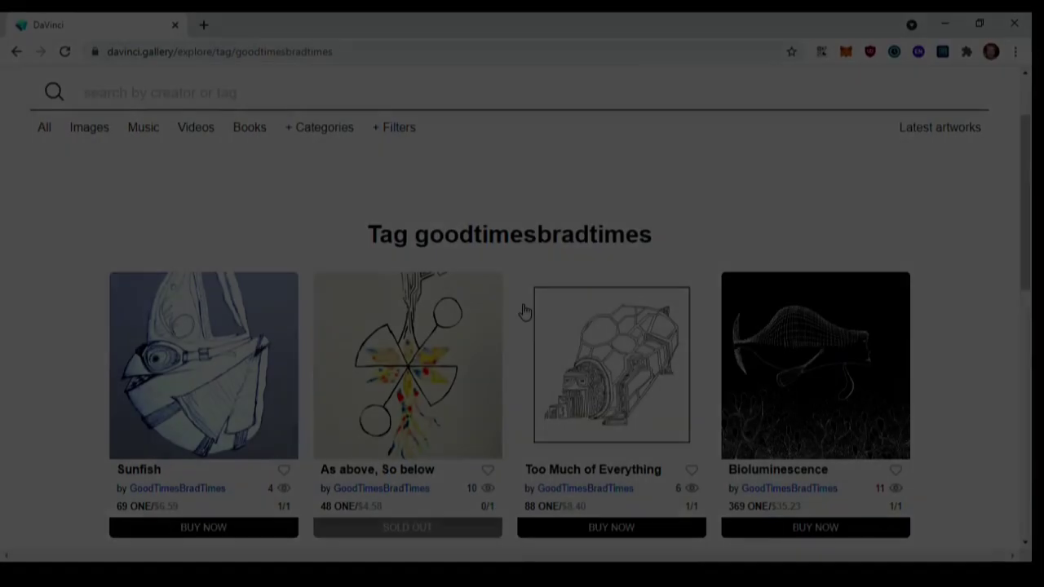
Open the Harmony One Wallet listing on chrome.google.com from the 'harmony one wallet' search
{"action": "scroll", "coordinate": [522, 314], "scroll_direction": "down", "scroll_amount": 2}
{"action": "scroll", "coordinate": [521, 314], "scroll_direction": "down", "scroll_amount": 1}
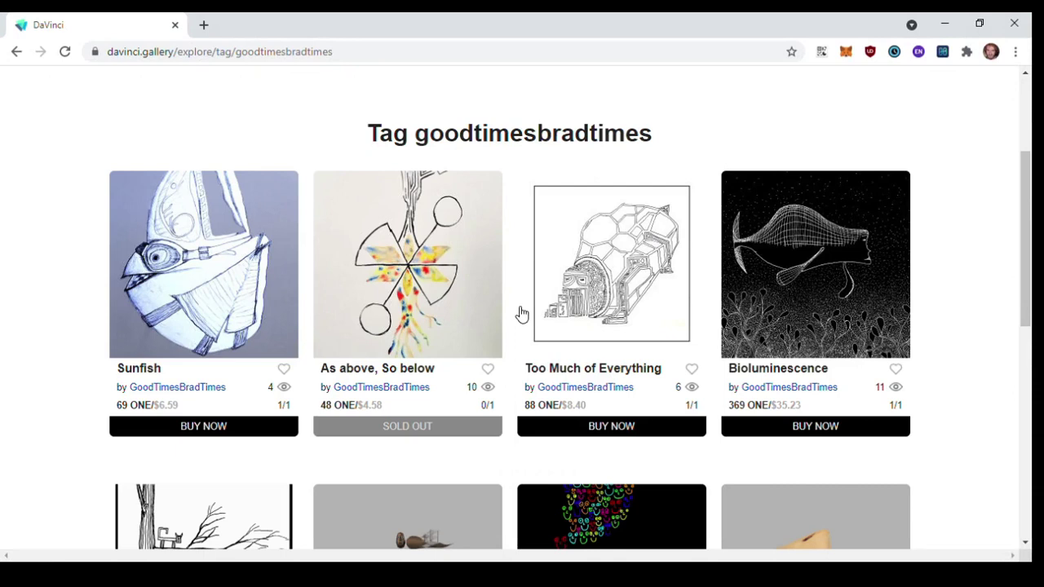
{"action": "scroll", "coordinate": [522, 314], "scroll_direction": "down", "scroll_amount": 1}
{"action": "scroll", "coordinate": [522, 314], "scroll_direction": "down", "scroll_amount": 1}
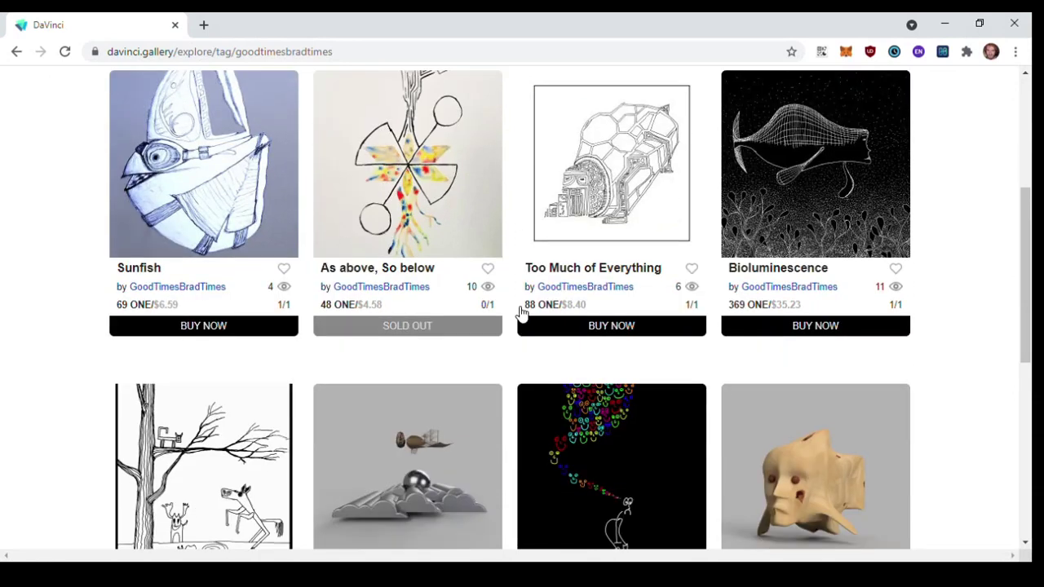
{"action": "scroll", "coordinate": [522, 312], "scroll_direction": "down", "scroll_amount": 2}
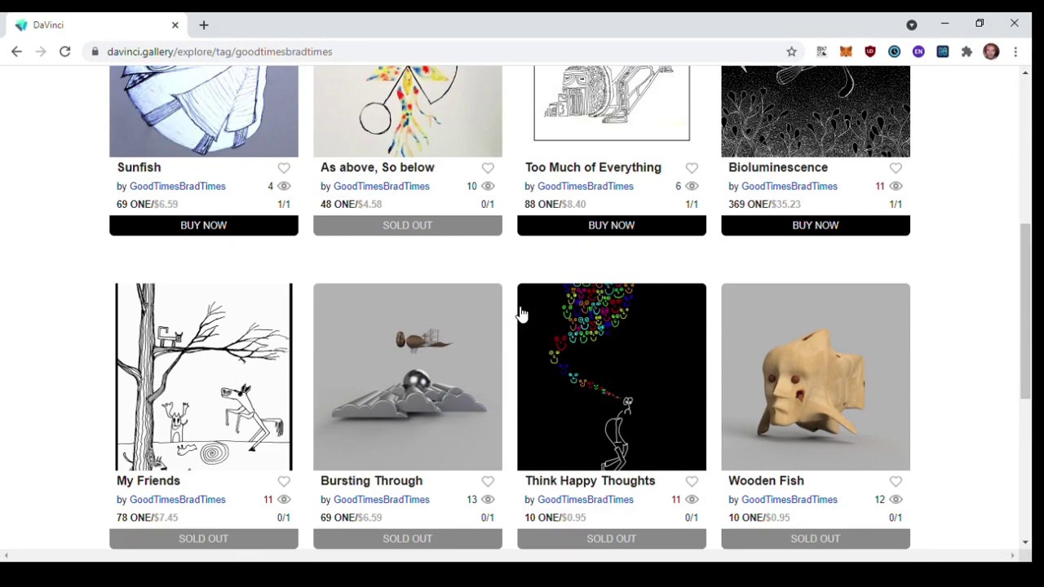
{"action": "scroll", "coordinate": [504, 321], "scroll_direction": "down", "scroll_amount": 3}
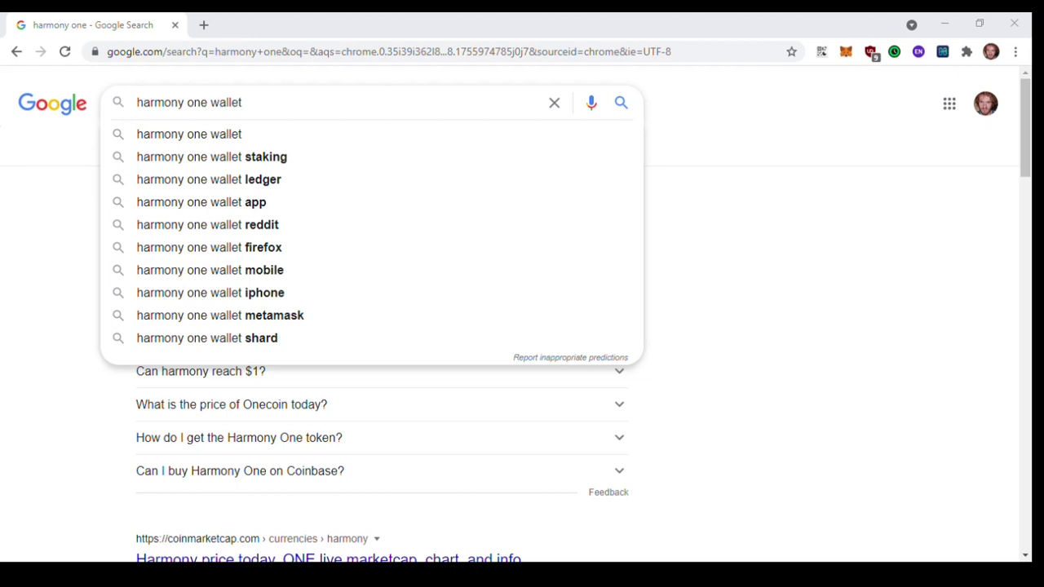
{"action": "left_click", "coordinate": [226, 143]}
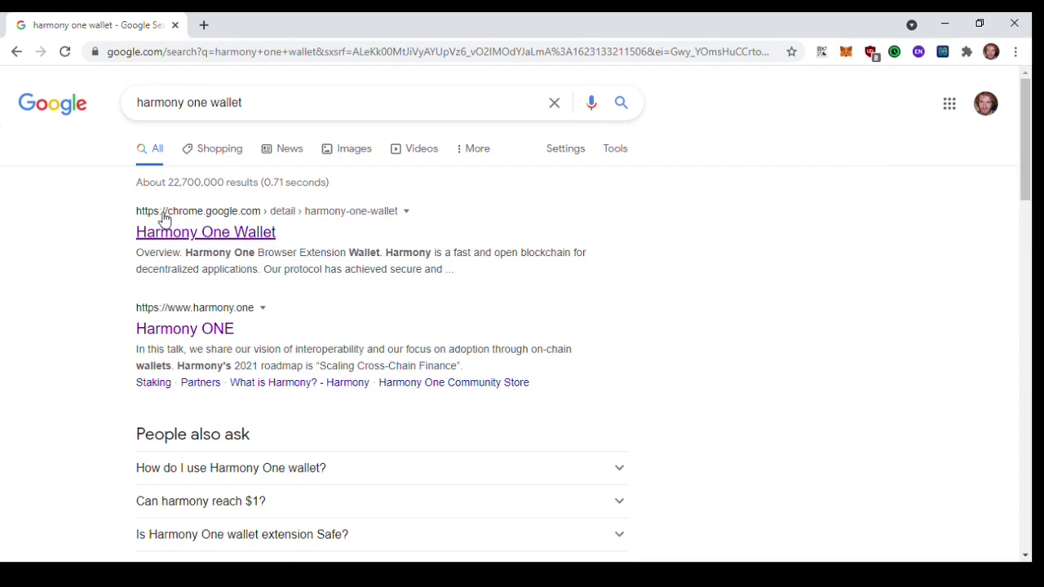
{"action": "left_click", "coordinate": [217, 237]}
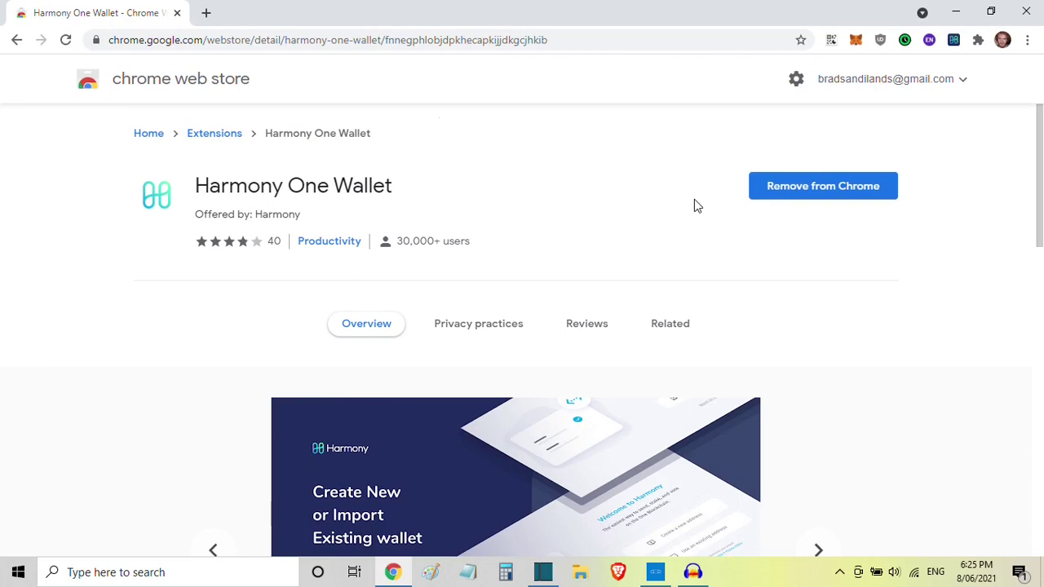
From the wallet menu, choose Create Account and autofill the name 'Wasn't really feeling it'
{"action": "left_click", "coordinate": [954, 41]}
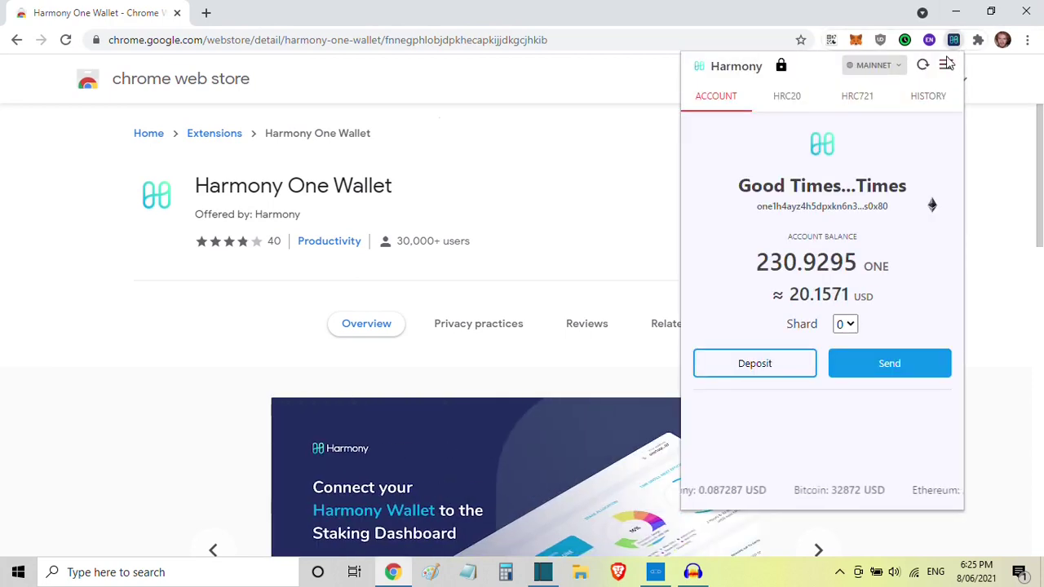
{"action": "left_click", "coordinate": [947, 68]}
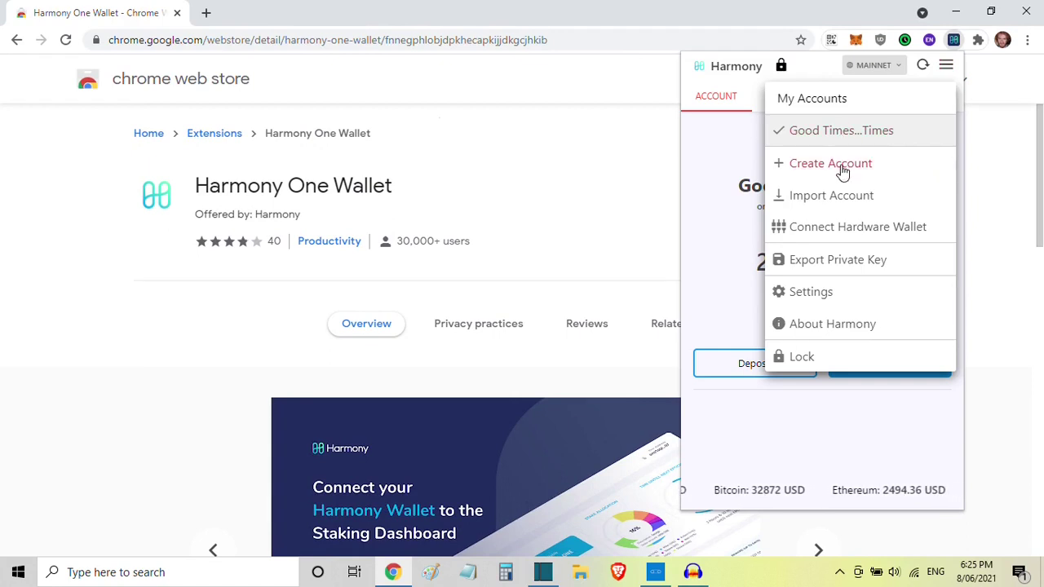
{"action": "left_click", "coordinate": [840, 165]}
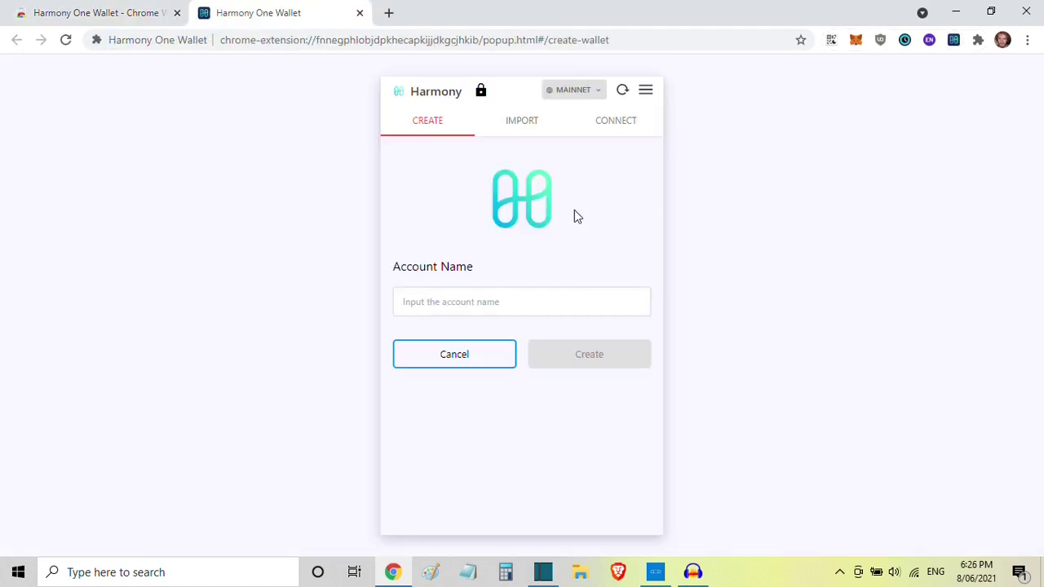
{"action": "left_click", "coordinate": [480, 297]}
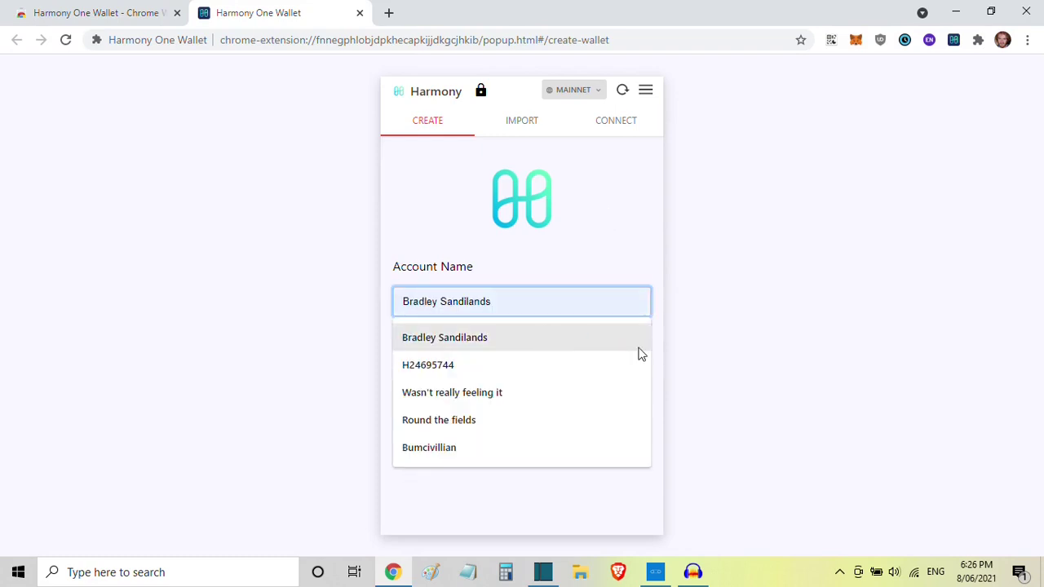
{"action": "left_click", "coordinate": [490, 394]}
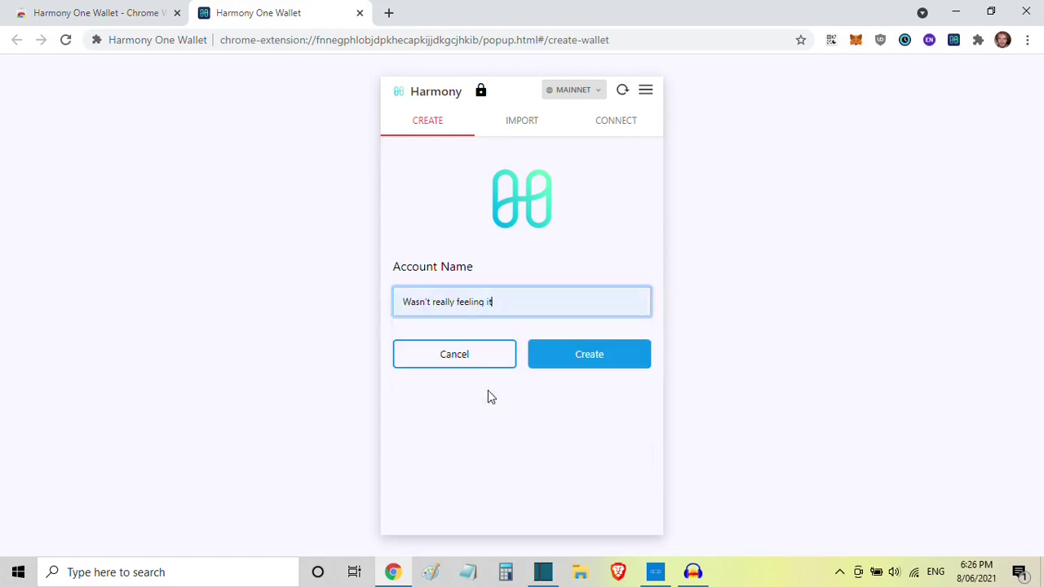
Submit the account name and step through the password and confirmation fields
{"action": "left_click", "coordinate": [585, 366]}
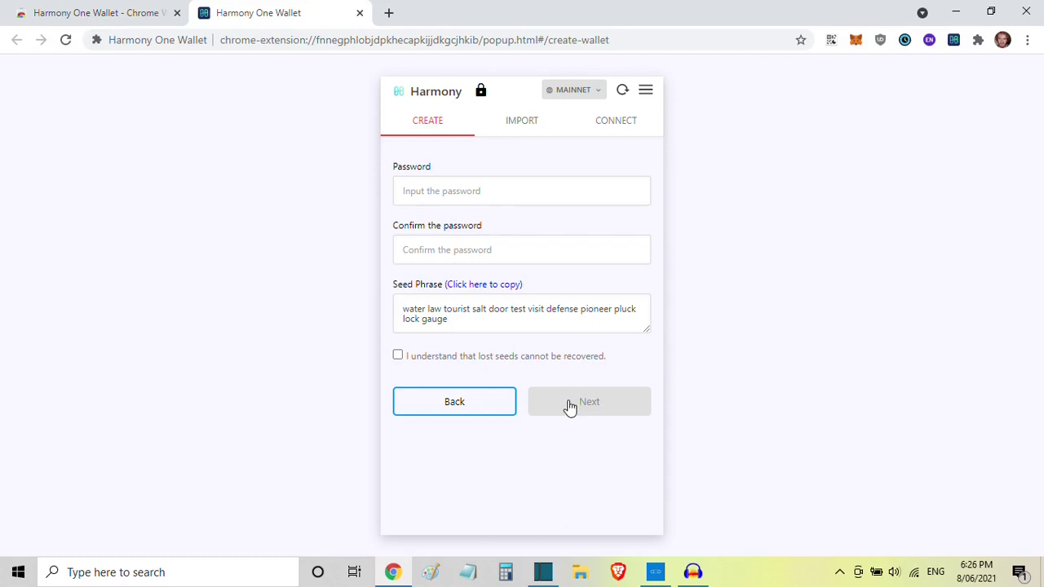
{"action": "left_click", "coordinate": [469, 190]}
{"action": "left_click", "coordinate": [492, 250]}
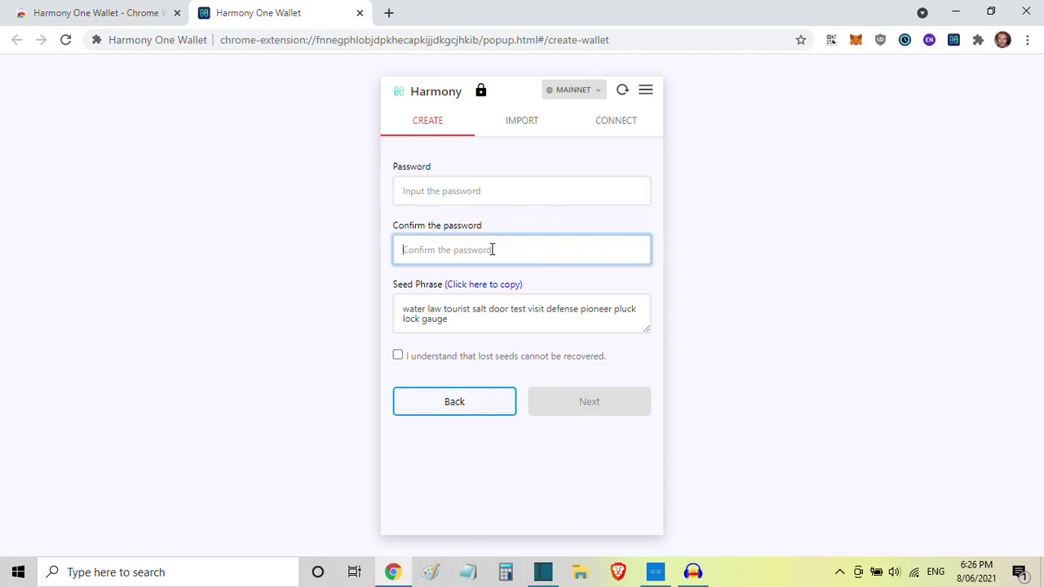
Select the generated seed phrase text twice, then deselect it, leaving setup unfinished
{"action": "left_click", "coordinate": [490, 318]}
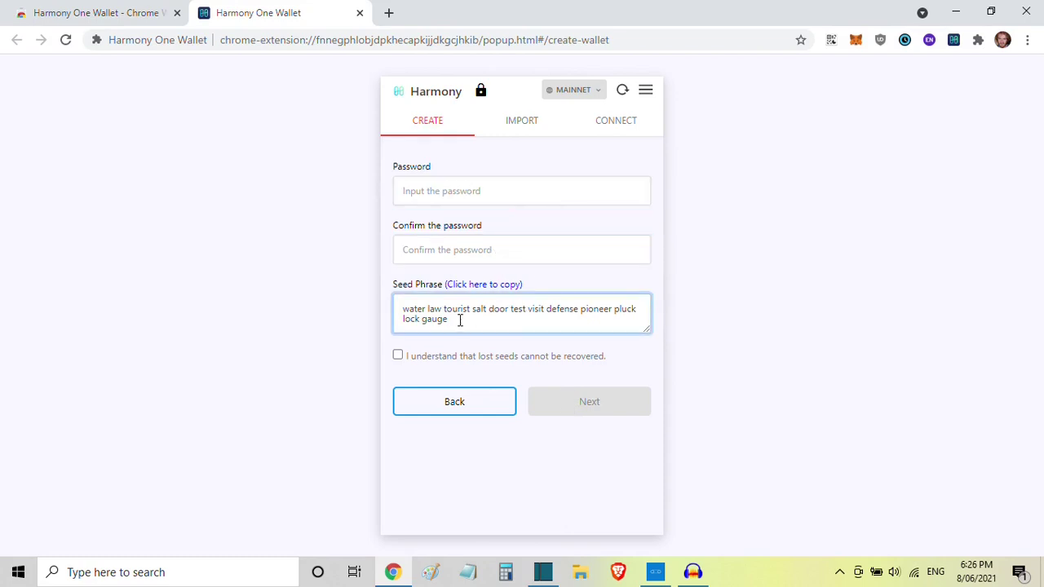
{"action": "left_click_drag", "start_coordinate": [480, 319], "coordinate": [407, 307]}
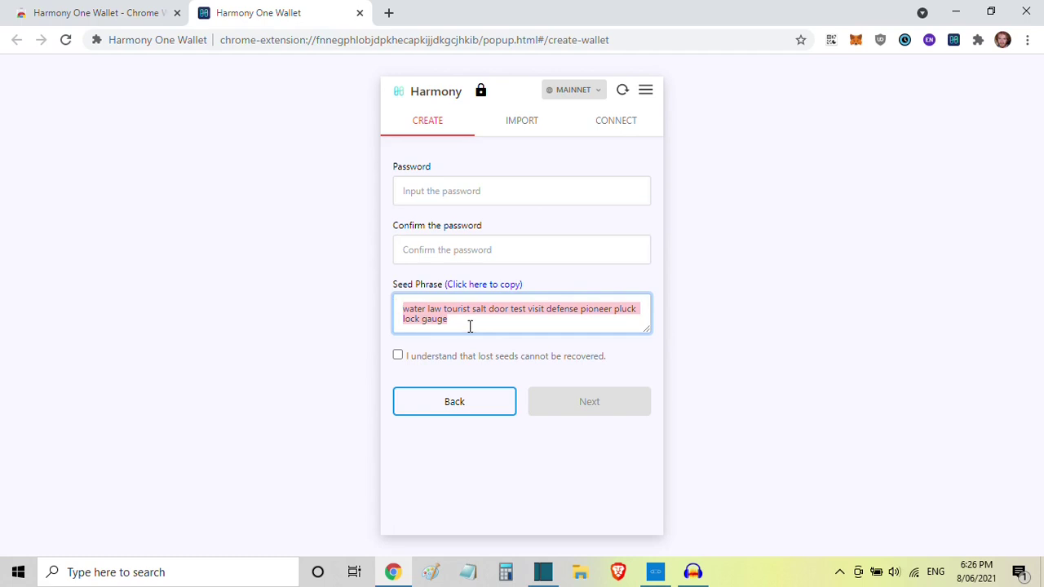
{"action": "left_click", "coordinate": [490, 322]}
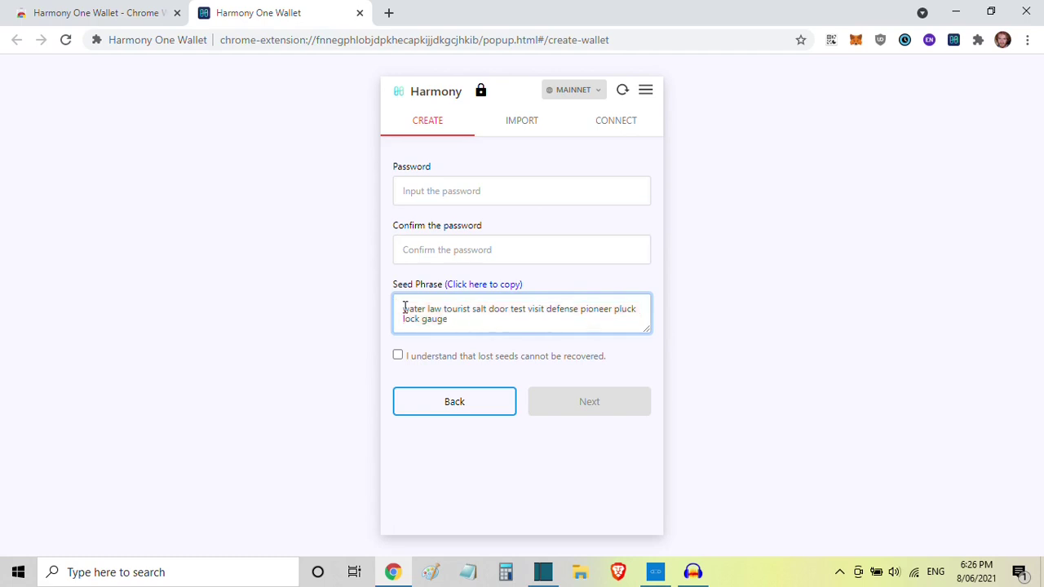
{"action": "left_click_drag", "start_coordinate": [405, 307], "coordinate": [446, 320]}
{"action": "left_click", "coordinate": [481, 323]}
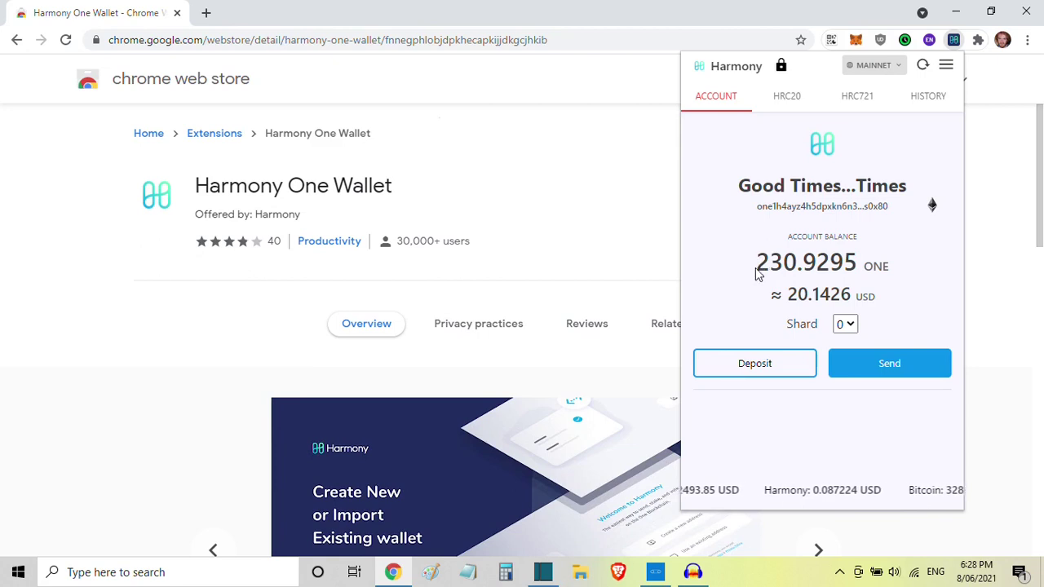
Copy the Harmony account address to the clipboard and close the wallet popup
{"action": "left_click", "coordinate": [834, 216]}
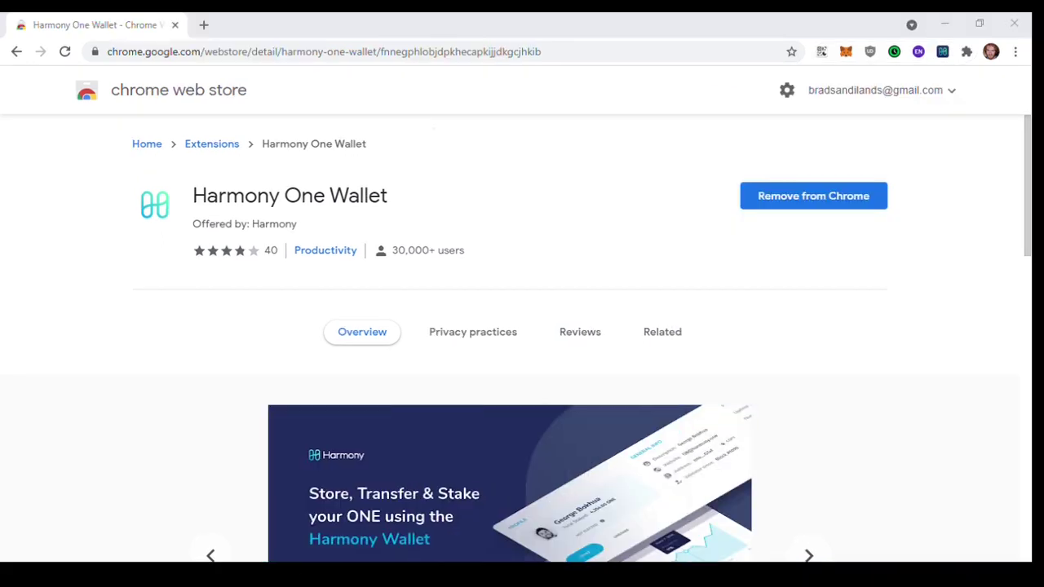
{"action": "left_click", "coordinate": [303, 52]}
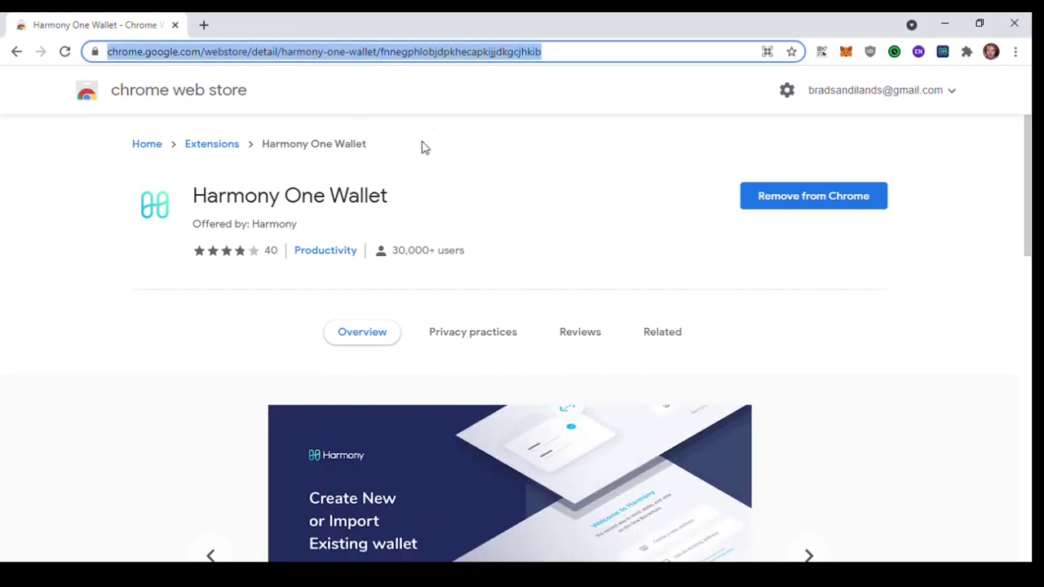
Go to davinci.gallery and connect it to the HARMONY ONE wallet
{"action": "type", "text": "da"}
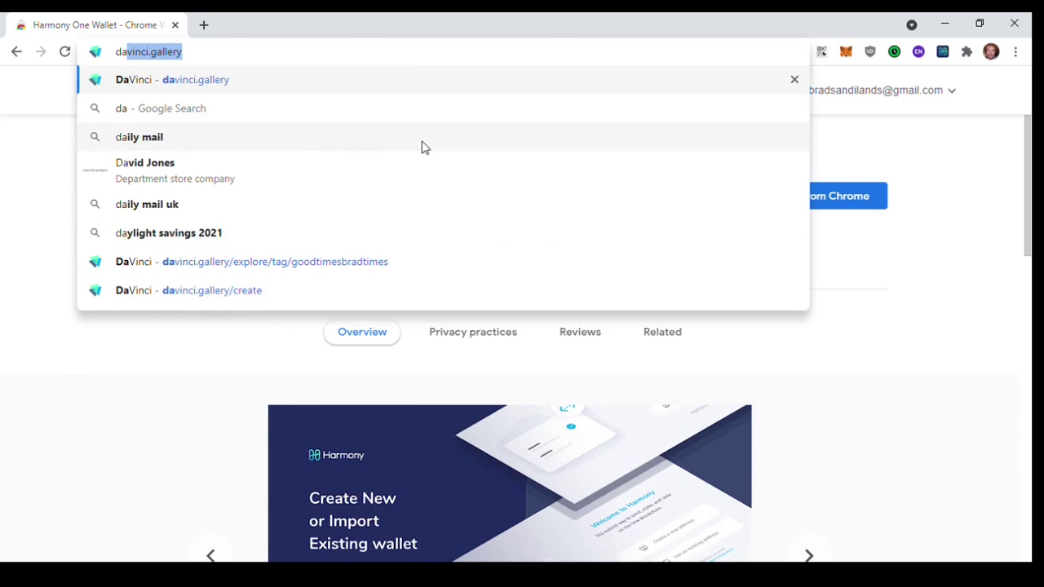
{"action": "key", "text": "Return"}
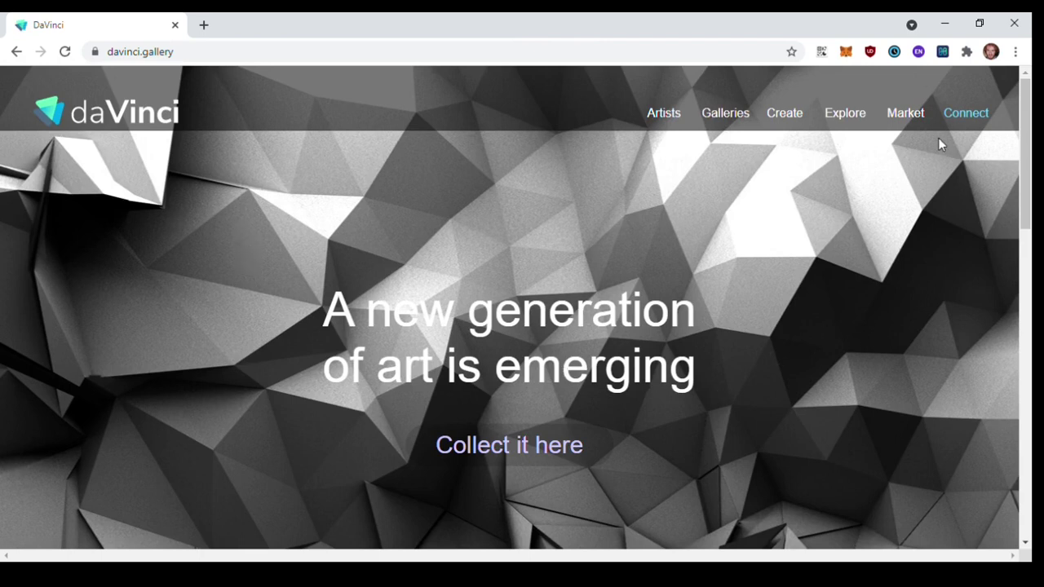
{"action": "left_click", "coordinate": [961, 122]}
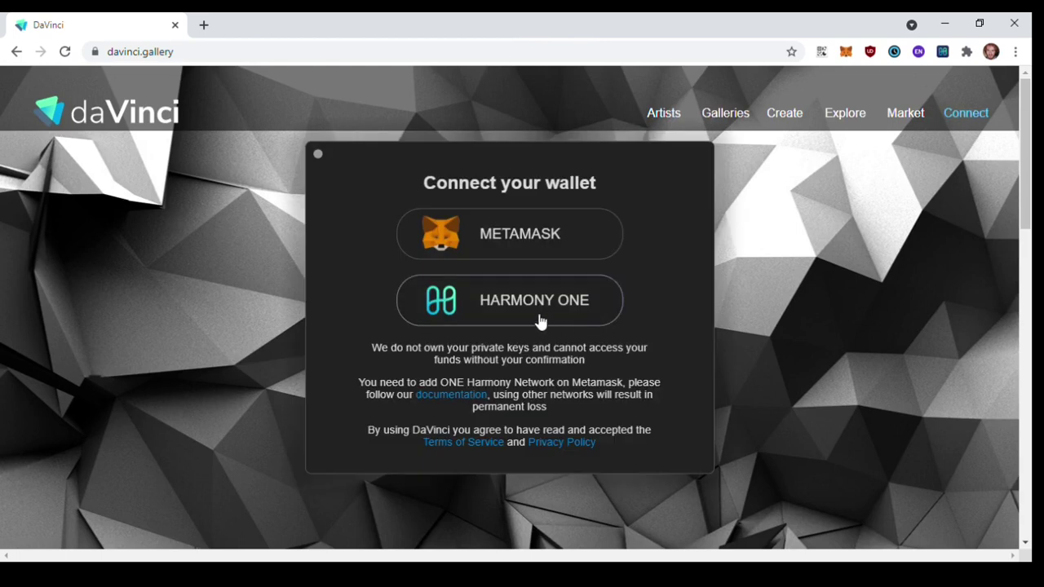
{"action": "left_click", "coordinate": [515, 315]}
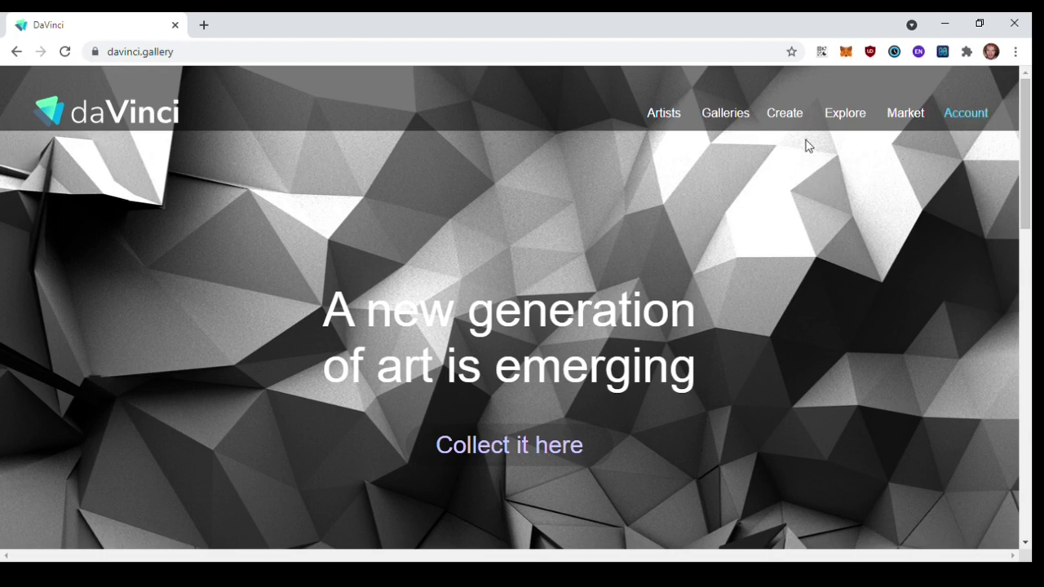
Open DaVinci's Create page and review the collection, Image type and Digital Art category options
{"action": "left_click", "coordinate": [786, 119]}
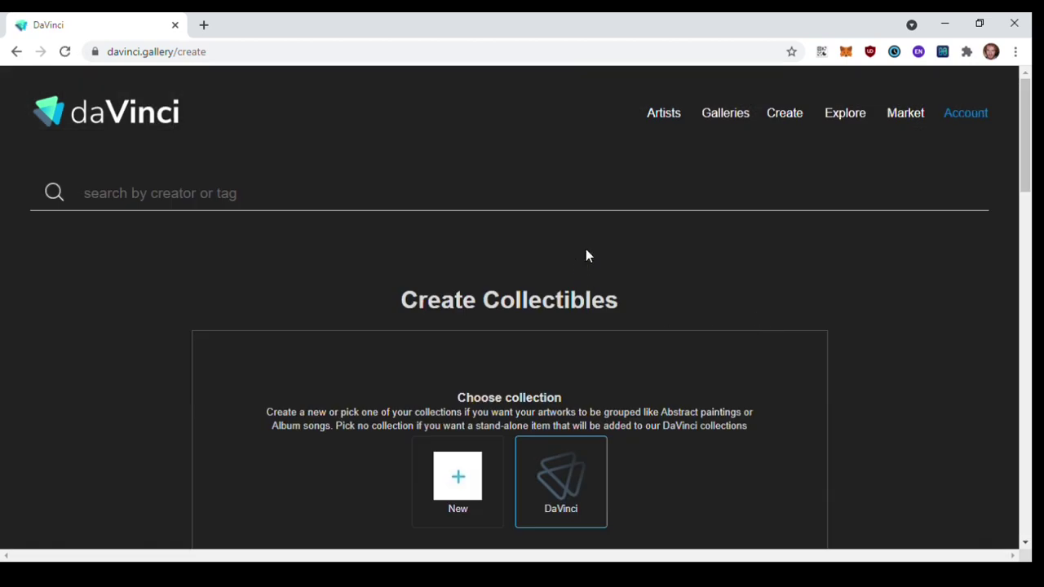
{"action": "scroll", "coordinate": [620, 245], "scroll_direction": "down", "scroll_amount": 2}
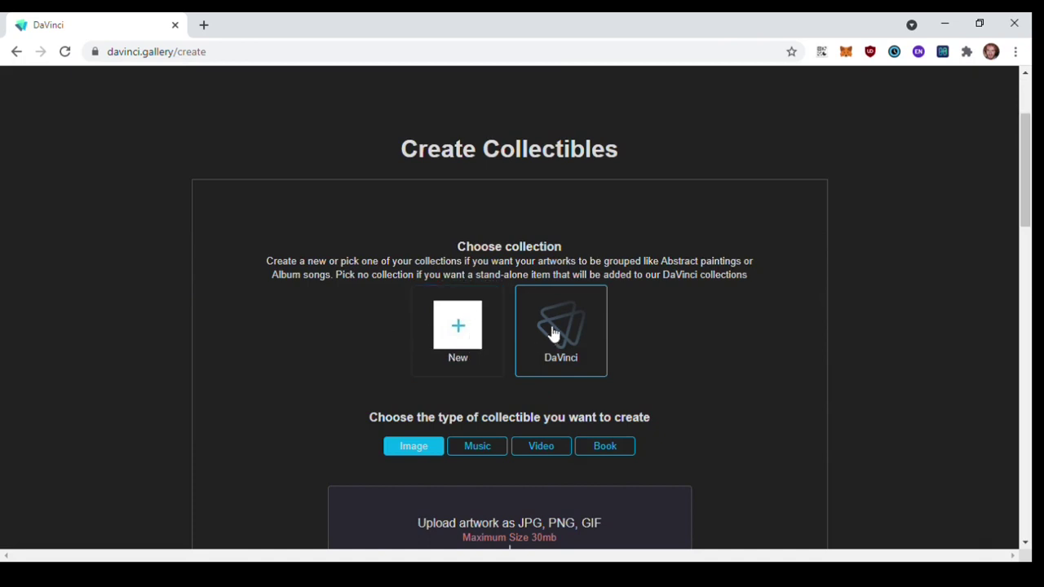
{"action": "scroll", "coordinate": [566, 340], "scroll_direction": "down", "scroll_amount": 1}
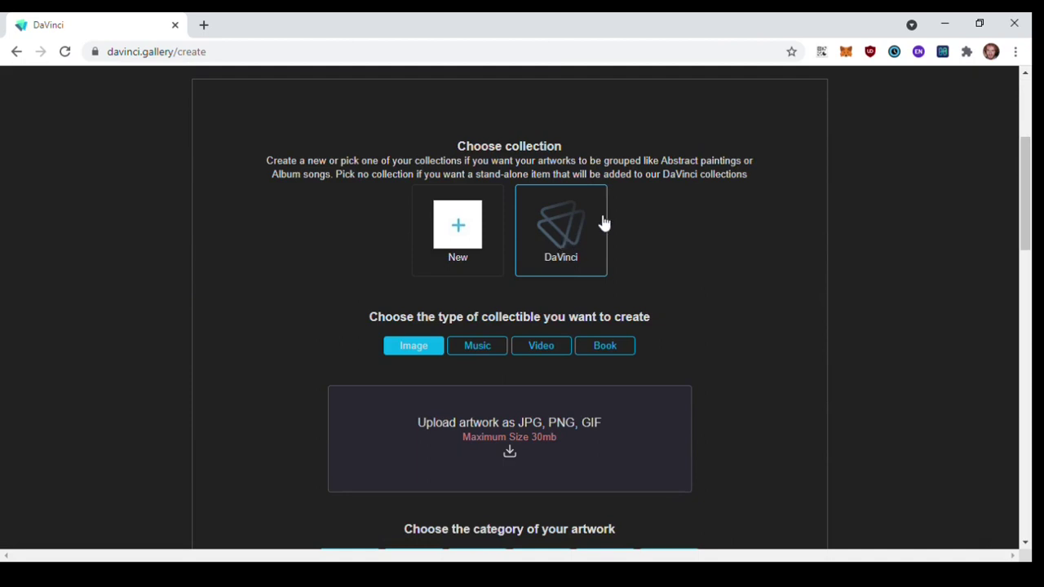
{"action": "scroll", "coordinate": [574, 237], "scroll_direction": "down", "scroll_amount": 1}
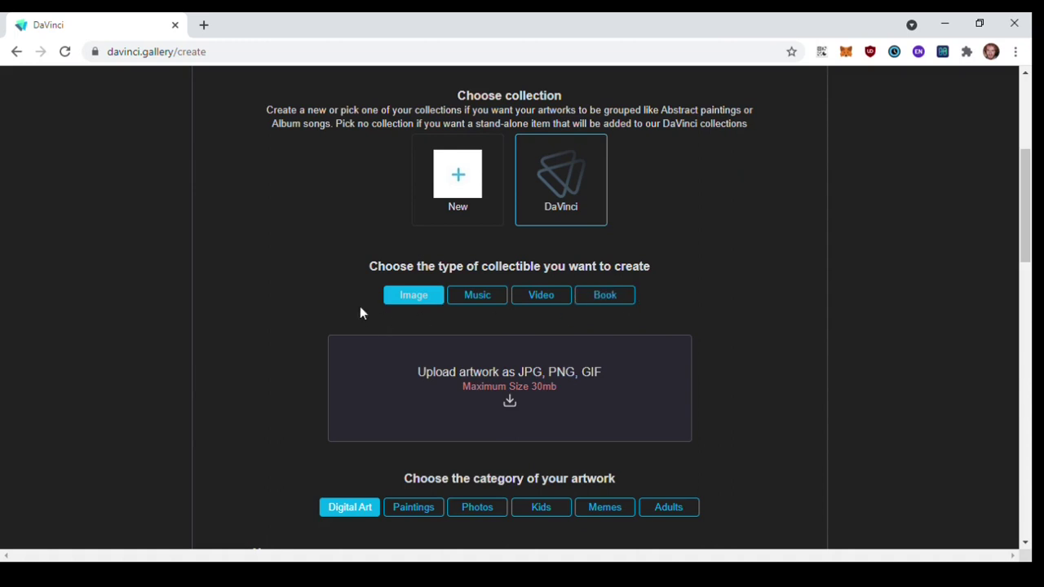
{"action": "scroll", "coordinate": [337, 289], "scroll_direction": "down", "scroll_amount": 1}
{"action": "scroll", "coordinate": [338, 290], "scroll_direction": "down", "scroll_amount": 1}
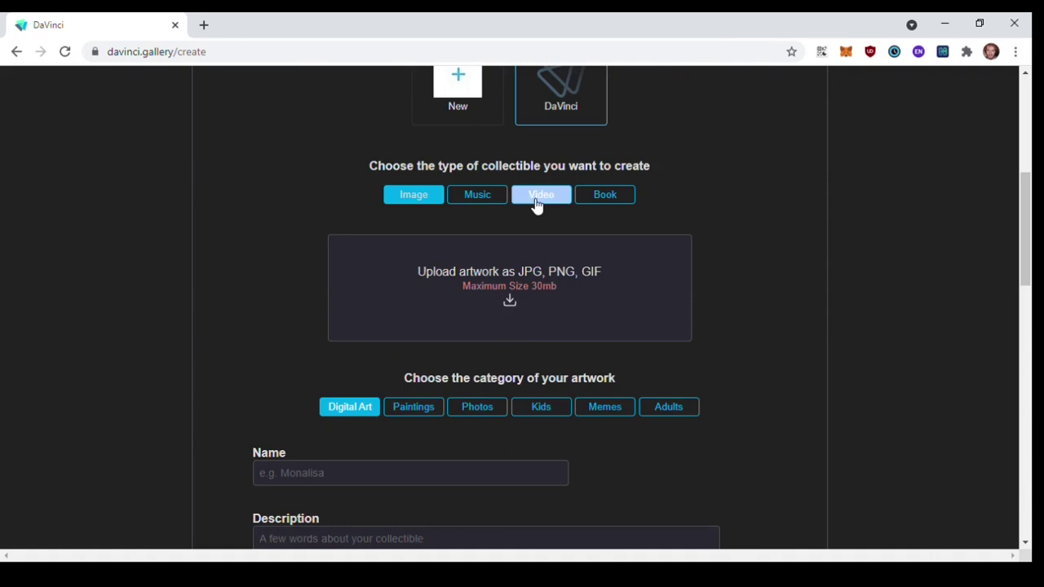
Upload the pen sketch drawing as the collectible's artwork image
{"action": "left_click", "coordinate": [509, 303]}
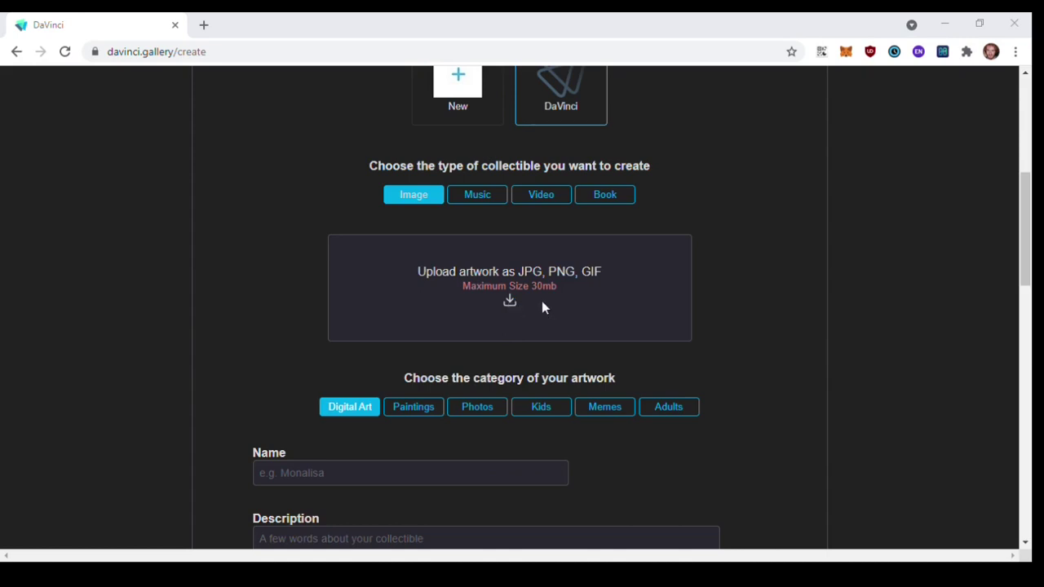
{"action": "key", "text": "Return"}
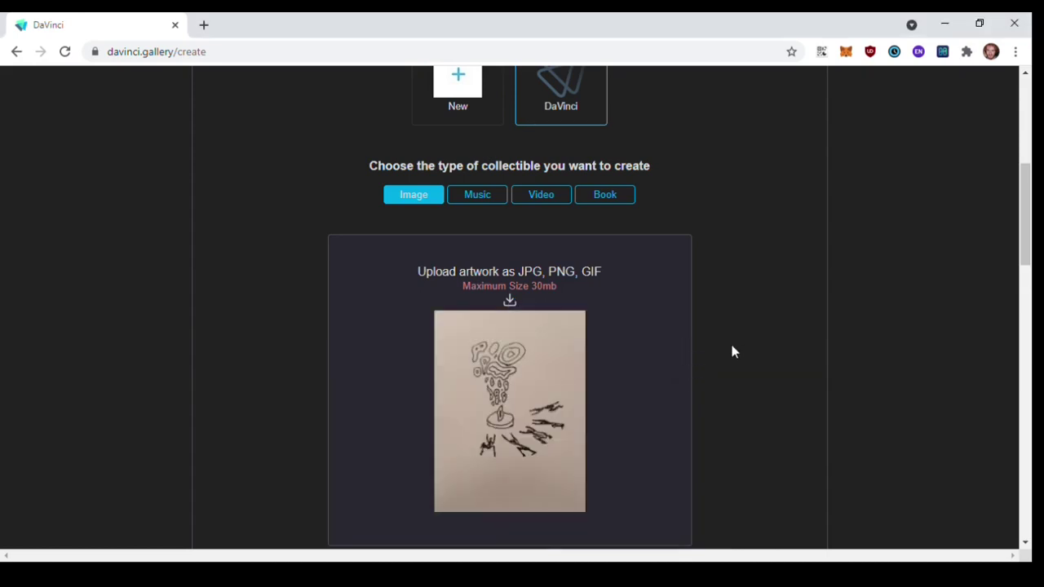
{"action": "scroll", "coordinate": [733, 351], "scroll_direction": "down", "scroll_amount": 1}
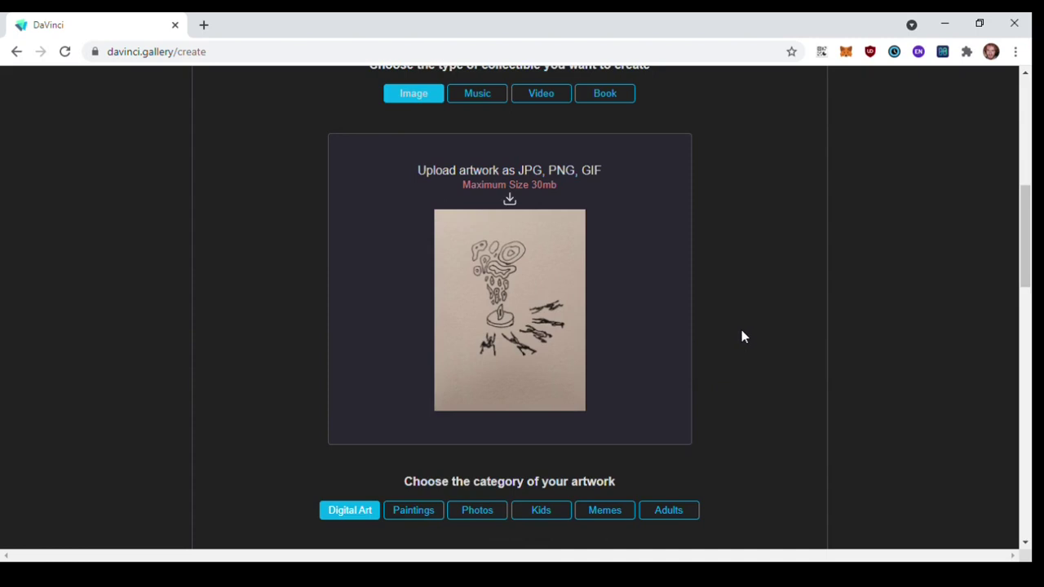
{"action": "scroll", "coordinate": [742, 334], "scroll_direction": "down", "scroll_amount": 2}
{"action": "scroll", "coordinate": [410, 316], "scroll_direction": "up", "scroll_amount": 1}
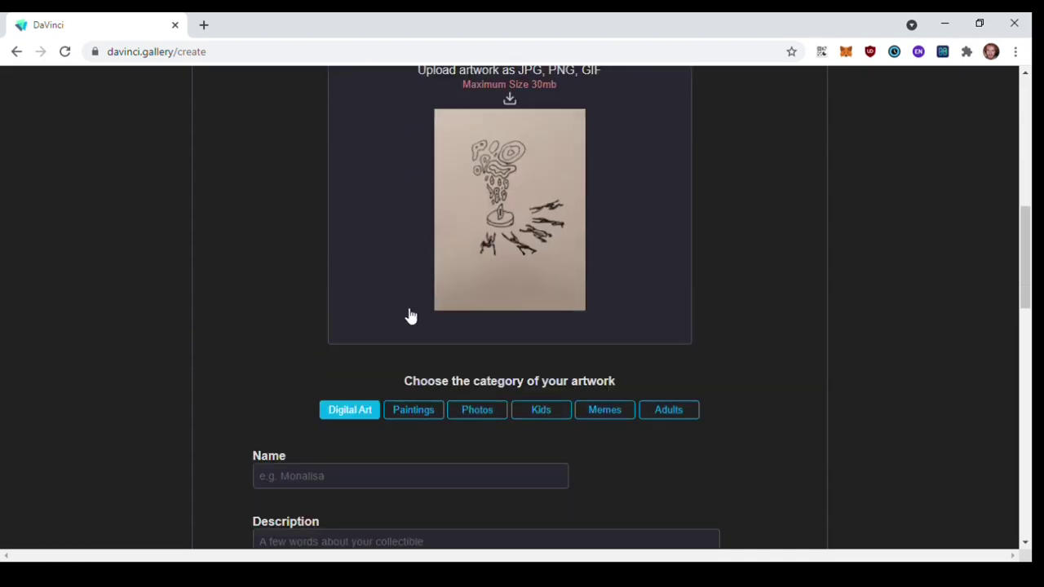
{"action": "scroll", "coordinate": [291, 314], "scroll_direction": "down", "scroll_amount": 2}
Name the collectible 'Worship' and give it the description 'Worshipping the ether.'
{"action": "left_click", "coordinate": [348, 375]}
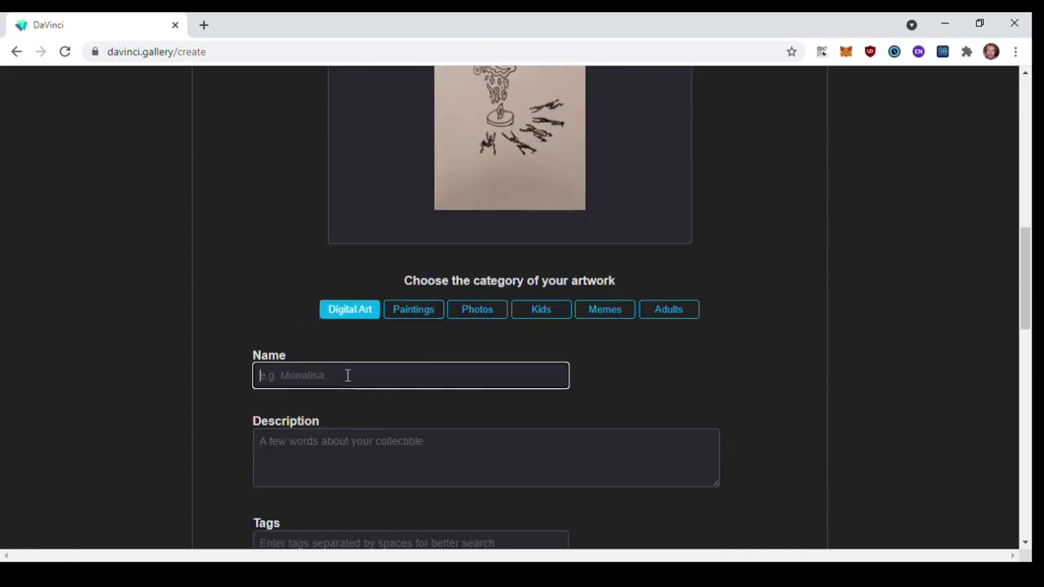
{"action": "type", "text": "W"}
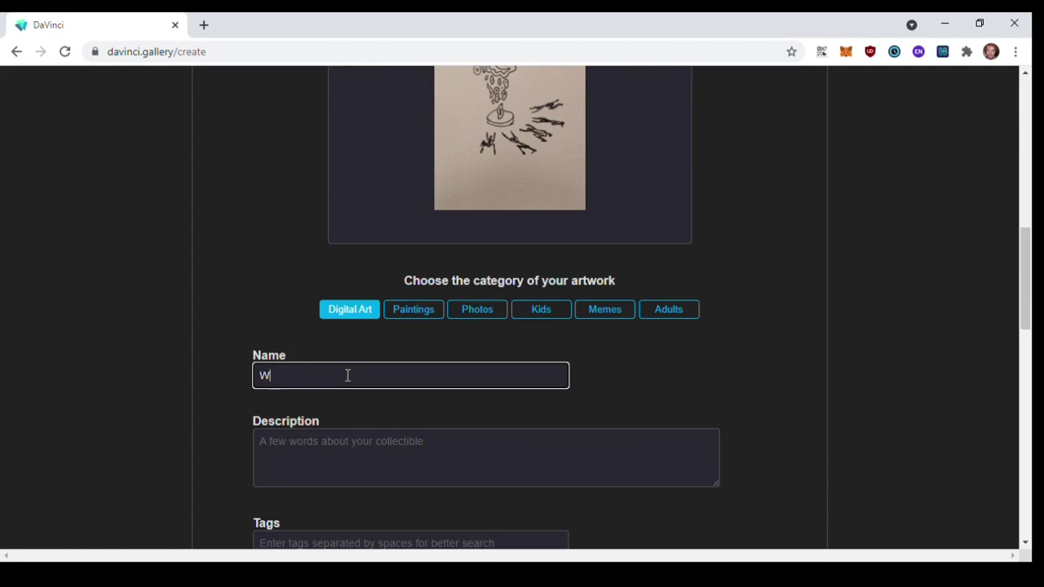
{"action": "type", "text": "orship"}
{"action": "left_click", "coordinate": [358, 437]}
{"action": "key", "text": "ctrl+v"}
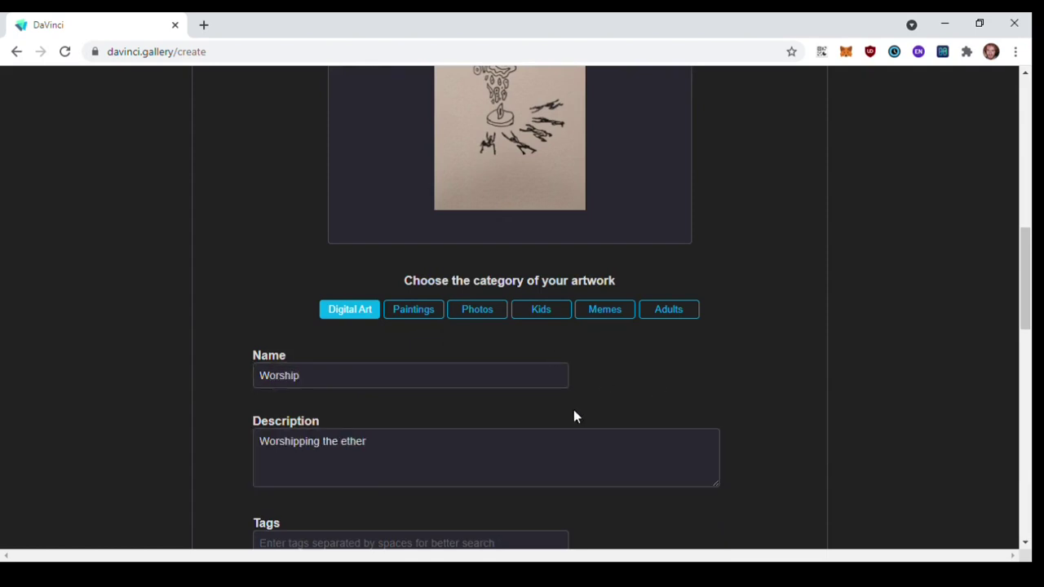
{"action": "type", "text": "."}
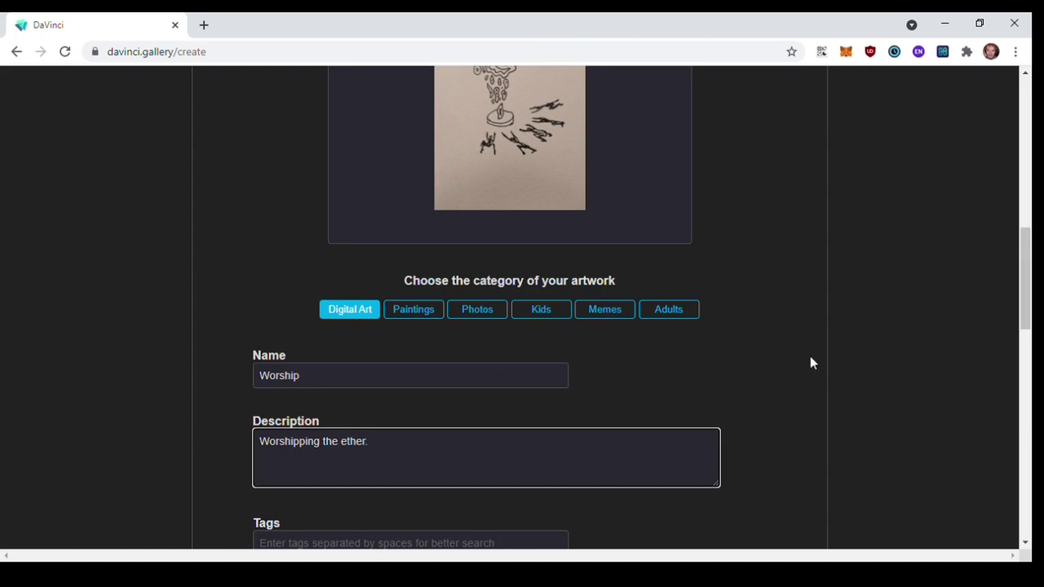
{"action": "scroll", "coordinate": [771, 354], "scroll_direction": "up", "scroll_amount": 1}
{"action": "scroll", "coordinate": [750, 351], "scroll_direction": "down", "scroll_amount": 1}
{"action": "scroll", "coordinate": [223, 432], "scroll_direction": "down", "scroll_amount": 2}
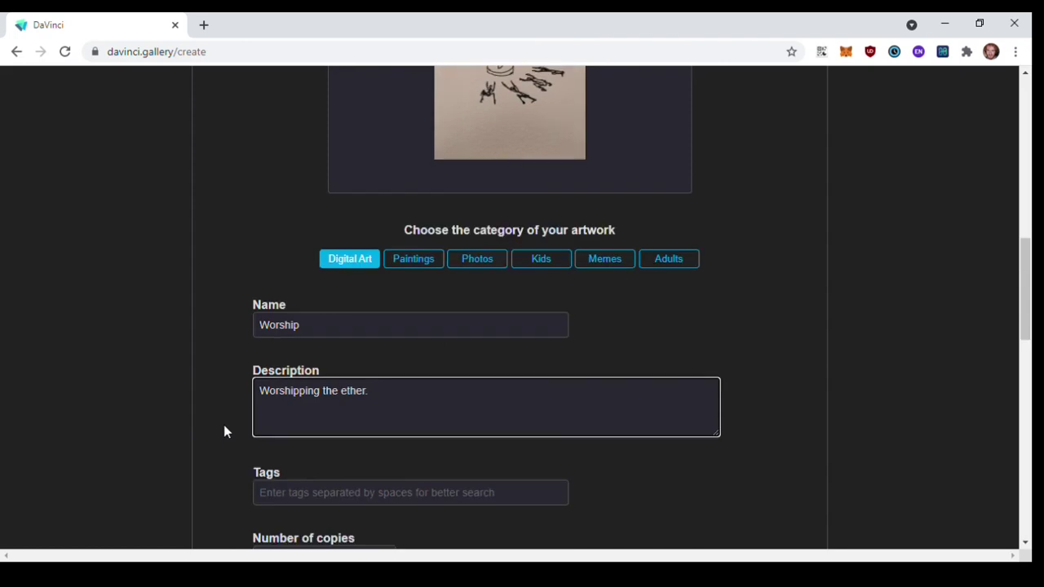
Add the tags 'art ink'
{"action": "left_click", "coordinate": [278, 439]}
{"action": "type", "text": "ar"}
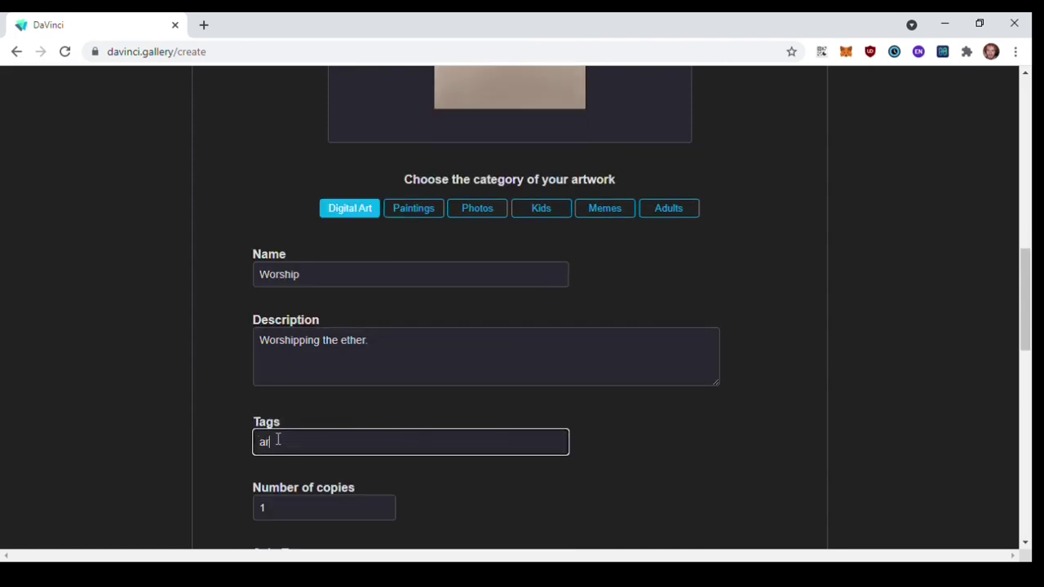
{"action": "type", "text": "t in"}
{"action": "key", "text": "BackSpace"}
{"action": "key", "text": "BackSpace"}
{"action": "type", "text": "ink"}
Append a new description line crediting the ink drawing's artist
{"action": "left_click", "coordinate": [448, 349]}
{"action": "key", "text": "Return"}
{"action": "type", "text": "Ink drawing by Brad Sand"}
{"action": "type", "text": "ilands"}
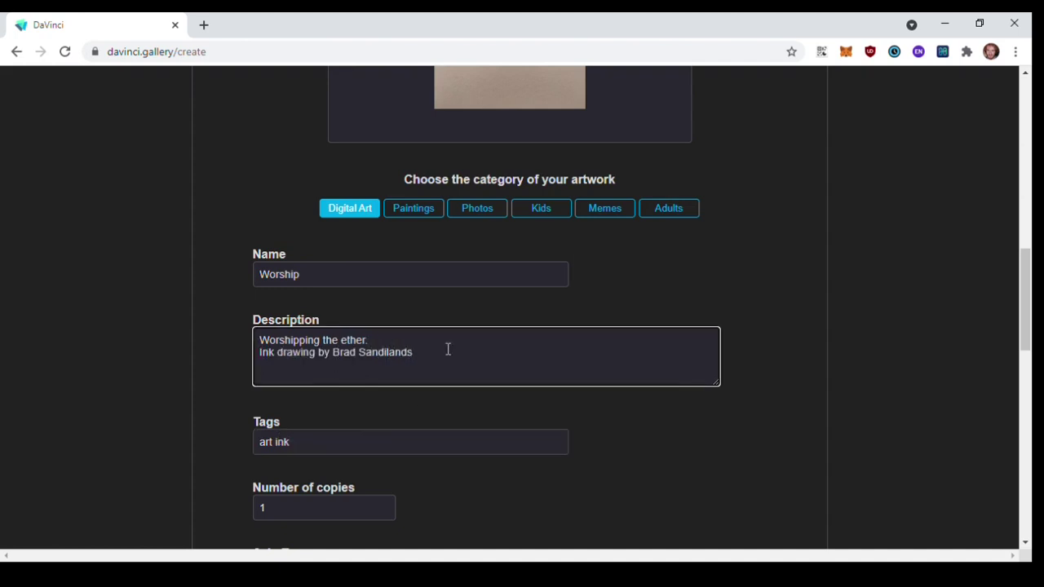
{"action": "scroll", "coordinate": [489, 359], "scroll_direction": "up", "scroll_amount": 1}
{"action": "scroll", "coordinate": [587, 369], "scroll_direction": "down", "scroll_amount": 1}
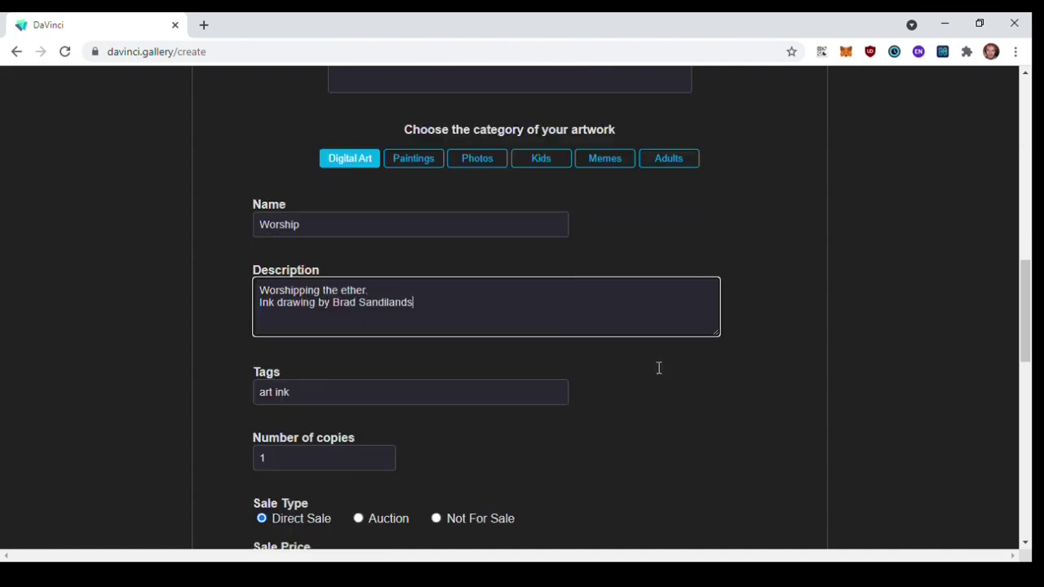
{"action": "left_click", "coordinate": [658, 371]}
Keep the number of copies at 1
{"action": "scroll", "coordinate": [657, 370], "scroll_direction": "down", "scroll_amount": 1}
{"action": "scroll", "coordinate": [653, 378], "scroll_direction": "down", "scroll_amount": 1}
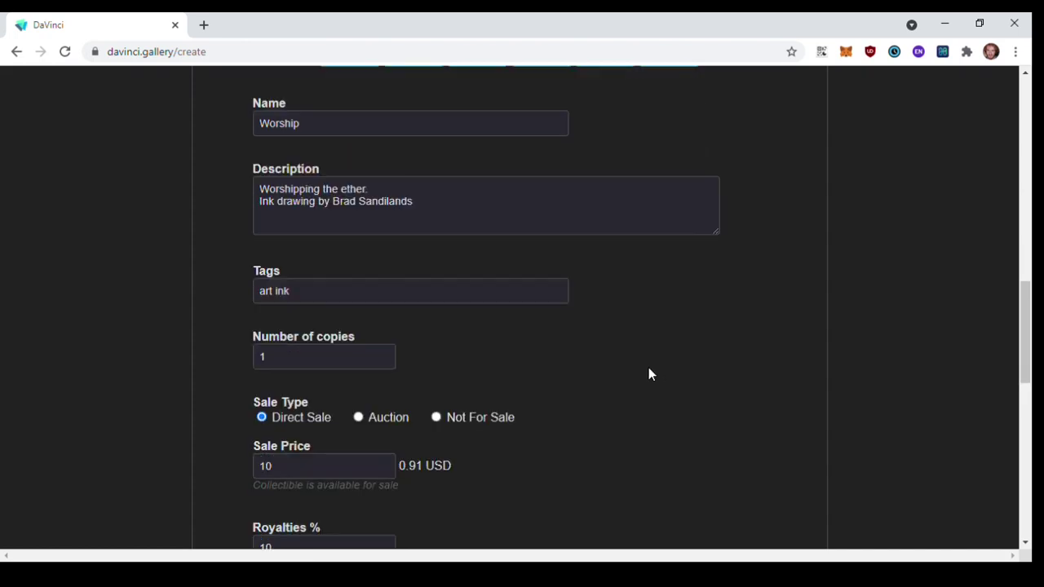
{"action": "scroll", "coordinate": [287, 324], "scroll_direction": "down", "scroll_amount": 1}
{"action": "left_click", "coordinate": [296, 313]}
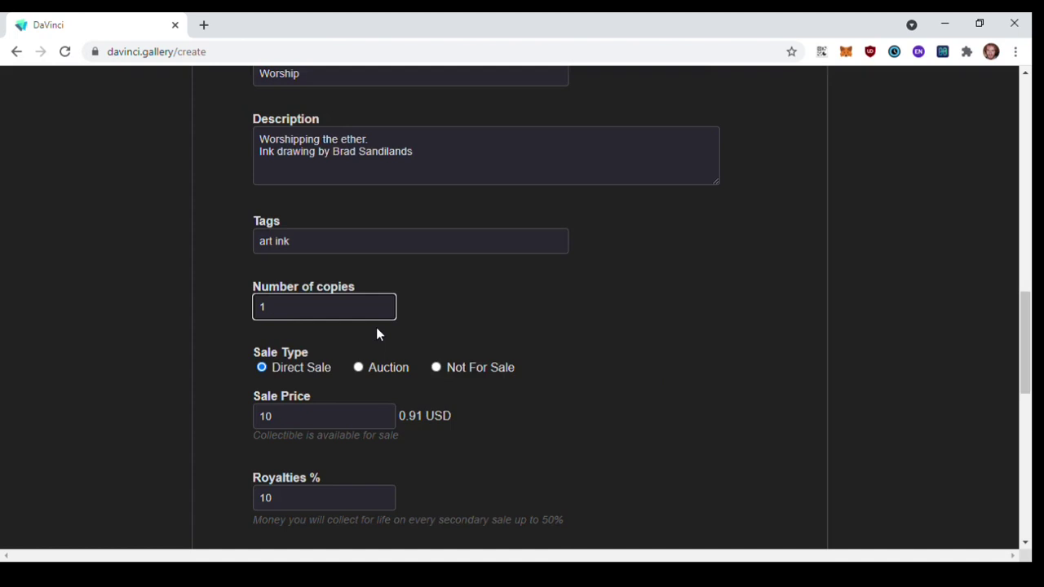
{"action": "type", "text": "0"}
{"action": "key", "text": "BackSpace"}
{"action": "scroll", "coordinate": [246, 210], "scroll_direction": "down", "scroll_amount": 2}
{"action": "left_click", "coordinate": [542, 331]}
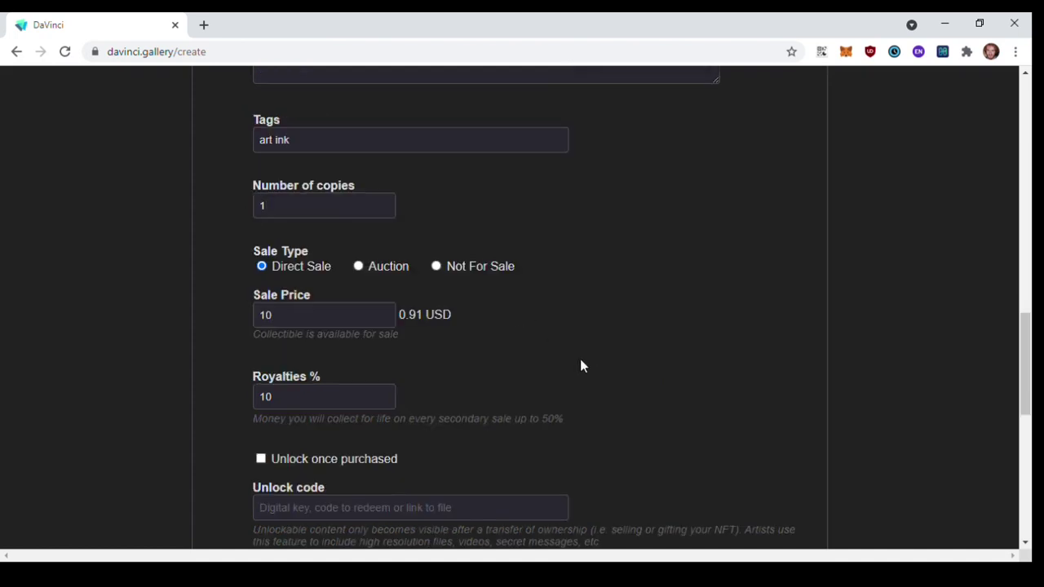
Leave Direct Sale price at 10 and royalties at 10%, skipping the unlock code
{"action": "scroll", "coordinate": [552, 335], "scroll_direction": "down", "scroll_amount": 2}
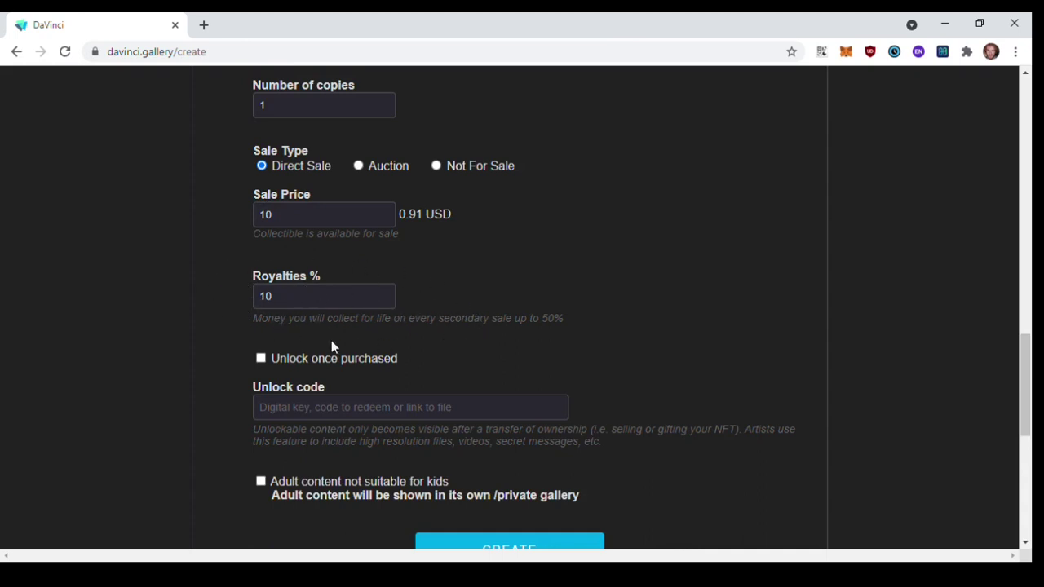
{"action": "scroll", "coordinate": [448, 348], "scroll_direction": "down", "scroll_amount": 1}
{"action": "scroll", "coordinate": [317, 397], "scroll_direction": "down", "scroll_amount": 1}
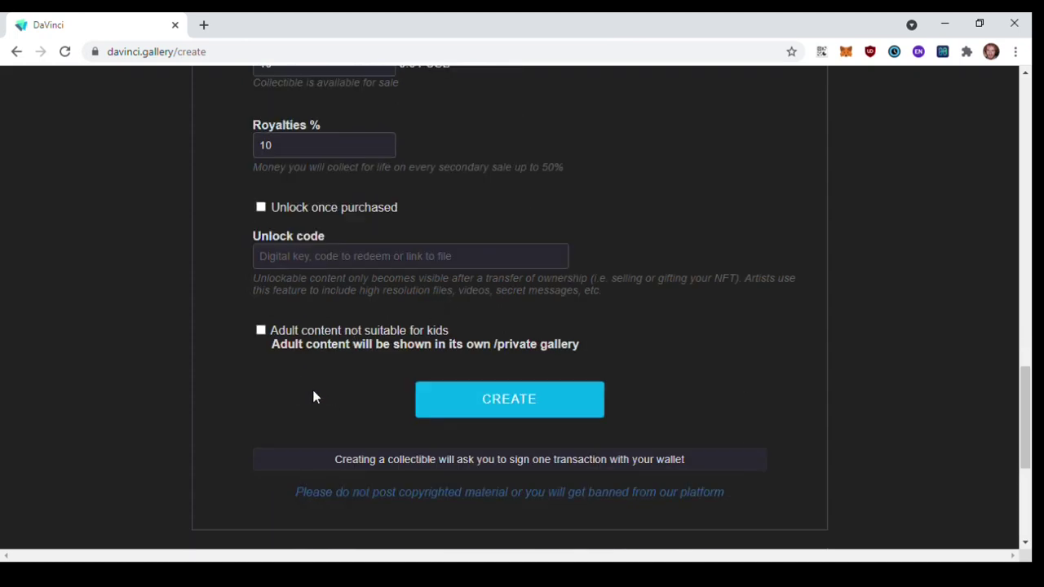
{"action": "left_click", "coordinate": [306, 259]}
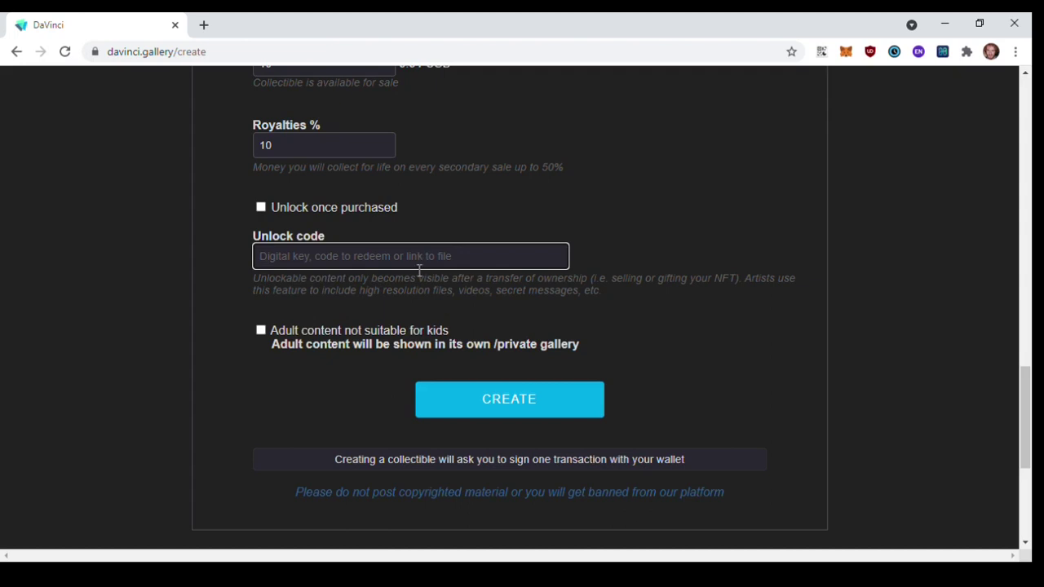
{"action": "scroll", "coordinate": [472, 377], "scroll_direction": "up", "scroll_amount": 12}
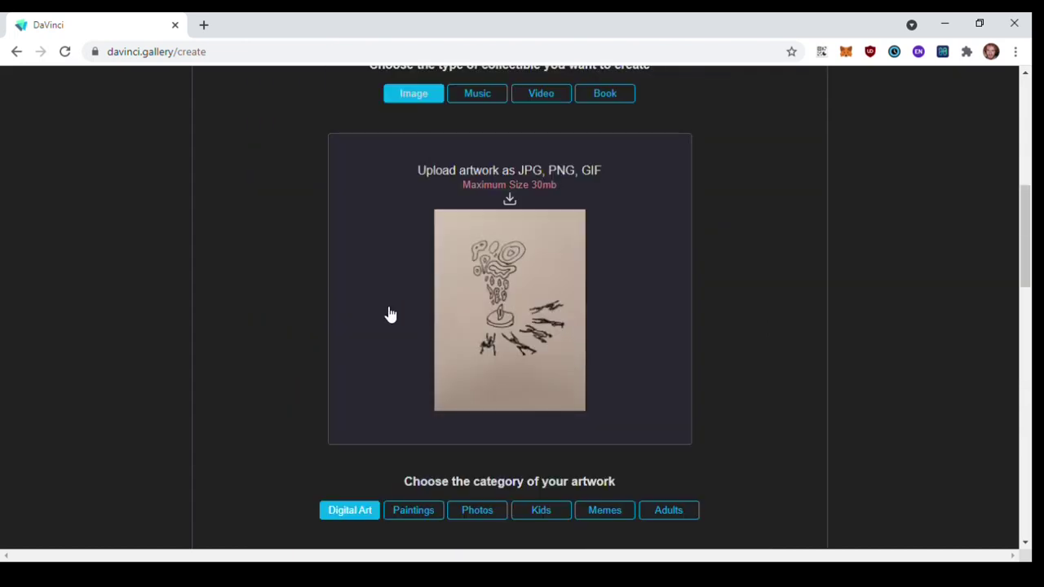
{"action": "scroll", "coordinate": [384, 314], "scroll_direction": "down", "scroll_amount": 7}
{"action": "scroll", "coordinate": [422, 360], "scroll_direction": "down", "scroll_amount": 3}
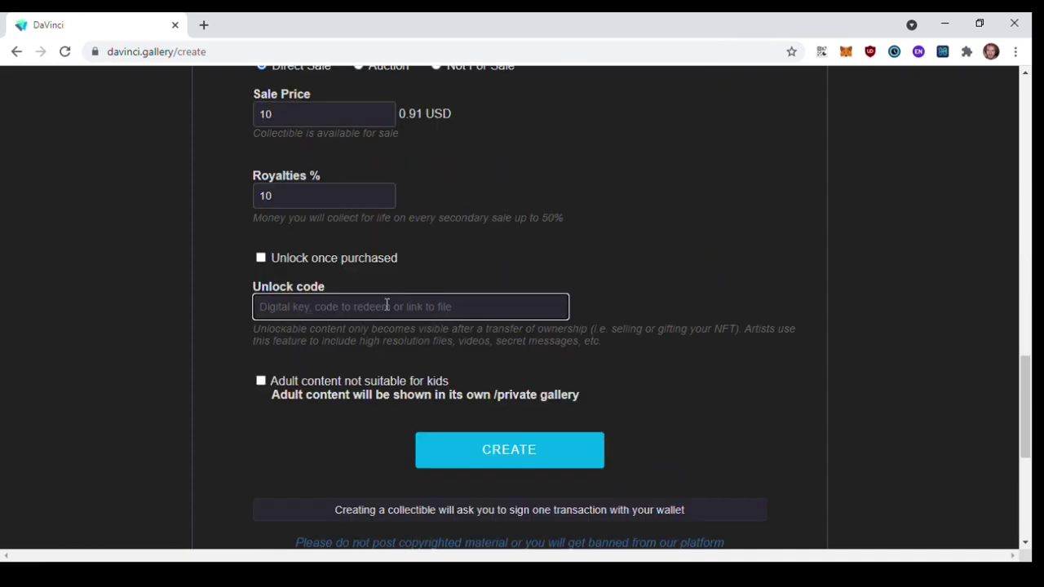
Click CREATE and approve the minting transaction with the wallet password
{"action": "left_click", "coordinate": [511, 459]}
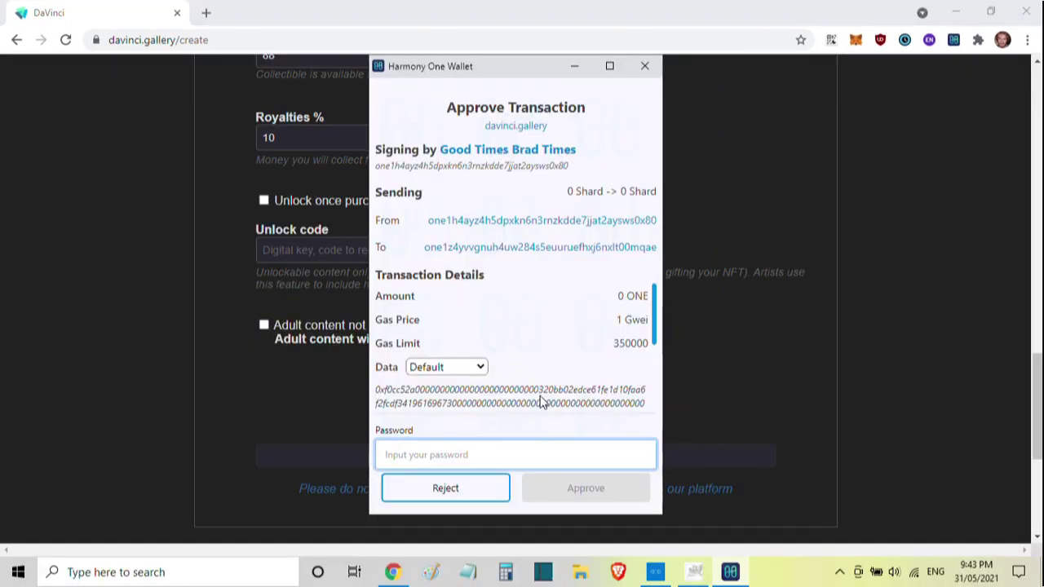
{"action": "type", "text": "******"}
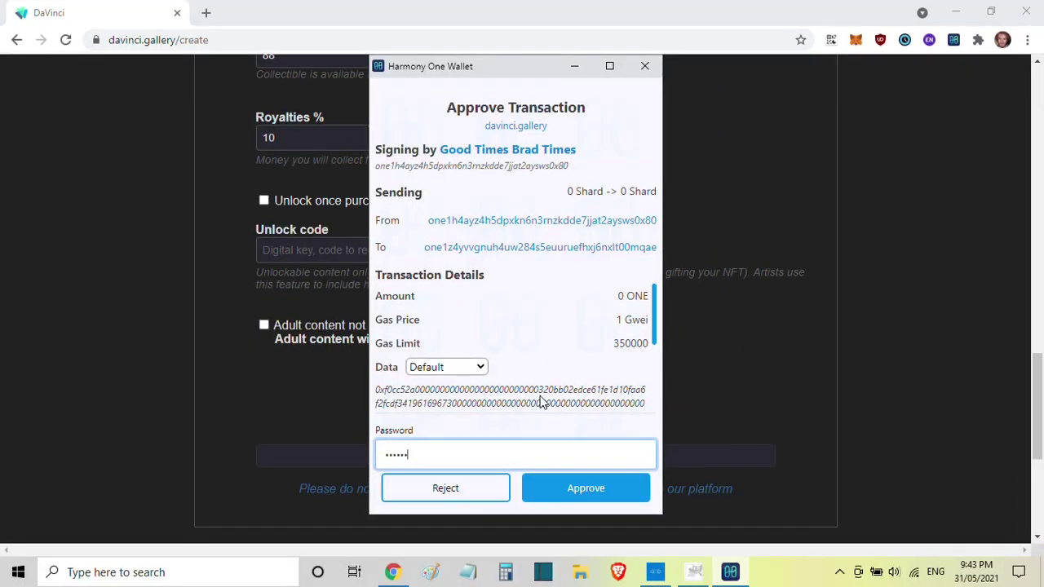
{"action": "type", "text": "*********"}
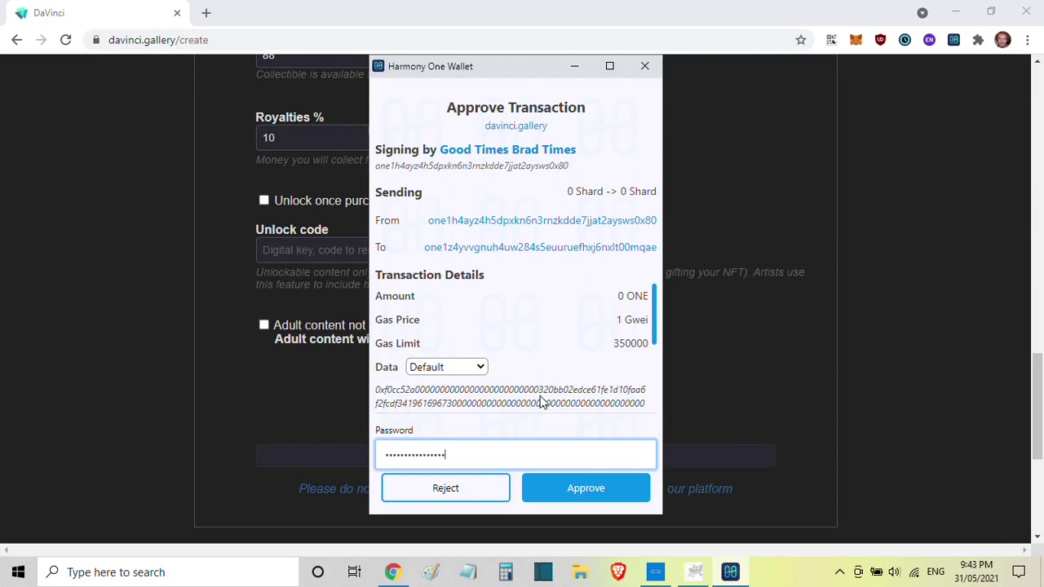
{"action": "left_click", "coordinate": [596, 492]}
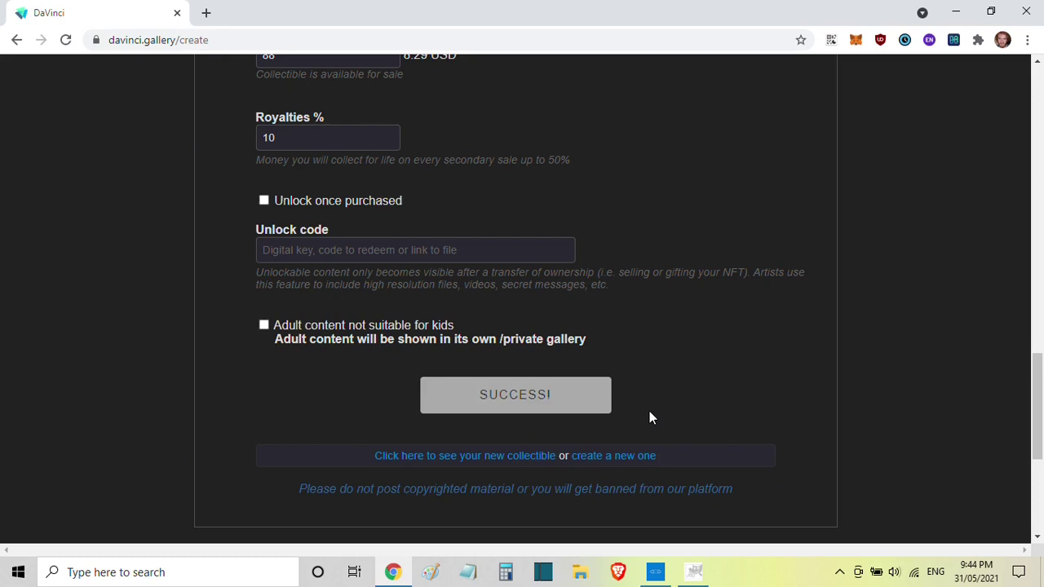
Open the new collectible's EDIT: Worship page and scroll through the ink drawing artwork
{"action": "left_click", "coordinate": [530, 455]}
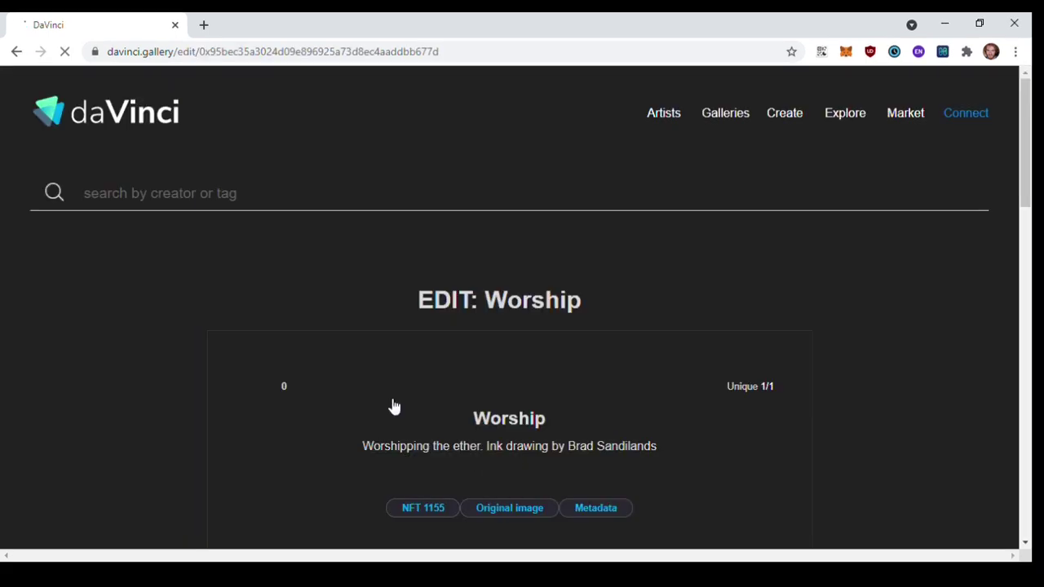
{"action": "scroll", "coordinate": [185, 319], "scroll_direction": "down", "scroll_amount": 7}
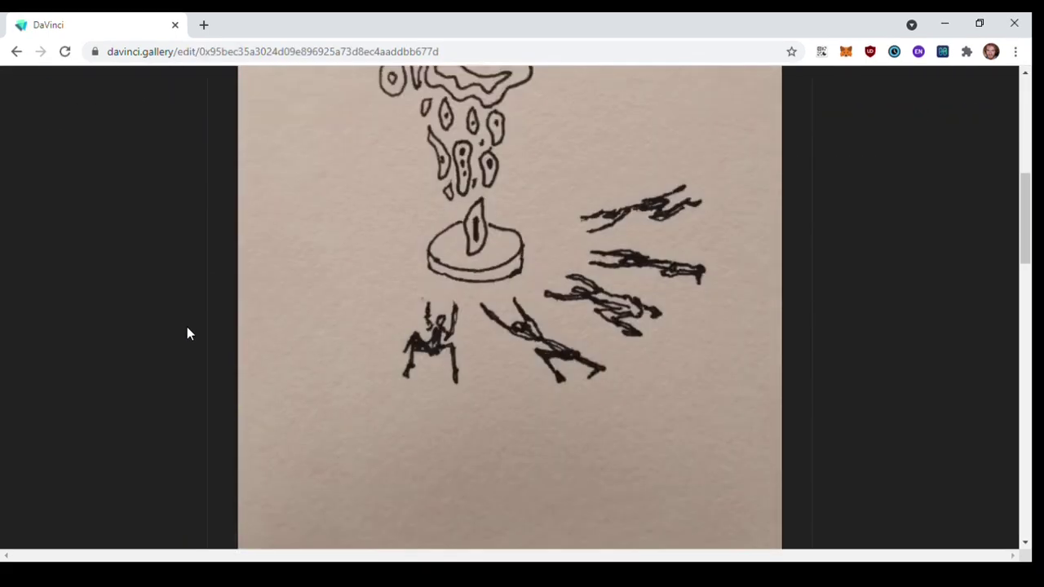
{"action": "scroll", "coordinate": [187, 334], "scroll_direction": "up", "scroll_amount": 7}
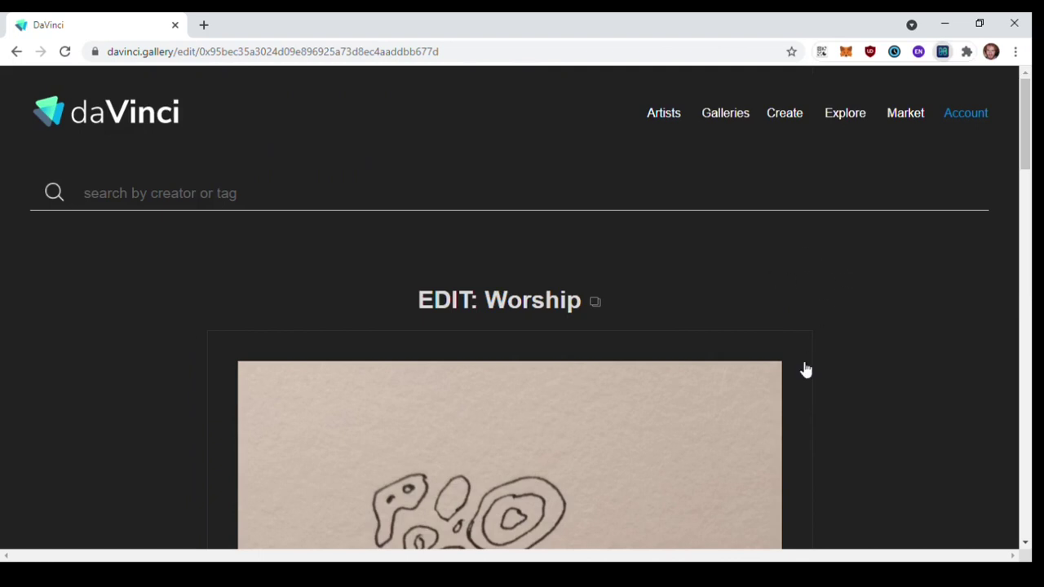